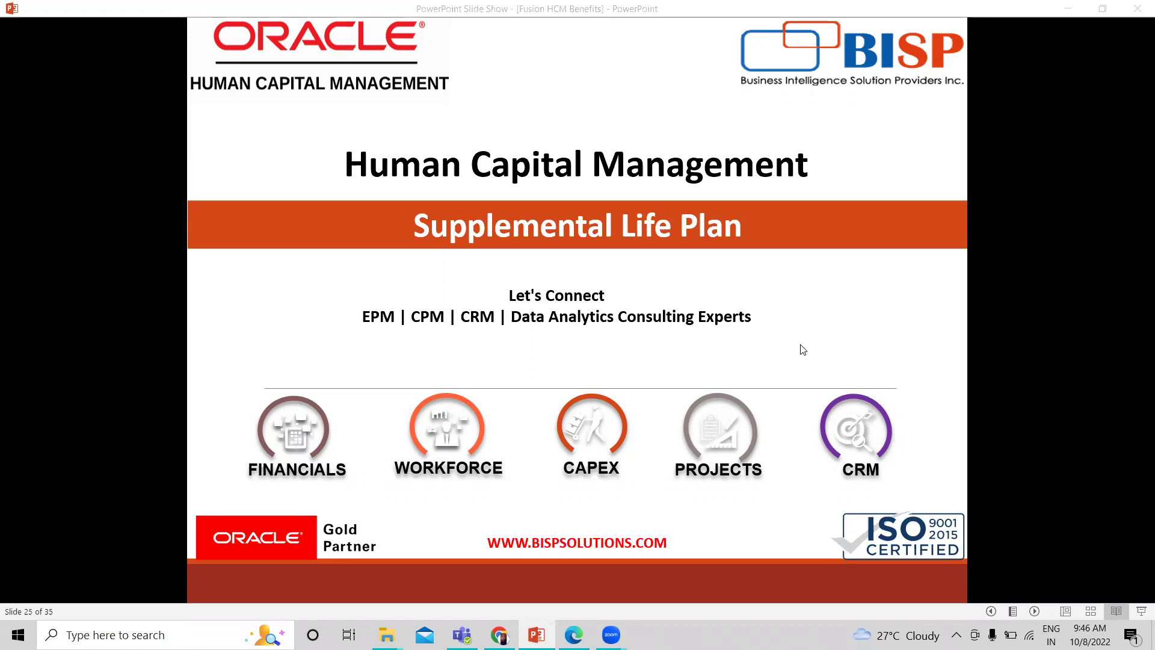
- Advance the slideshow to slide 26, 'Manage Benefit Plan Types and Options'
left_click(1035, 611)
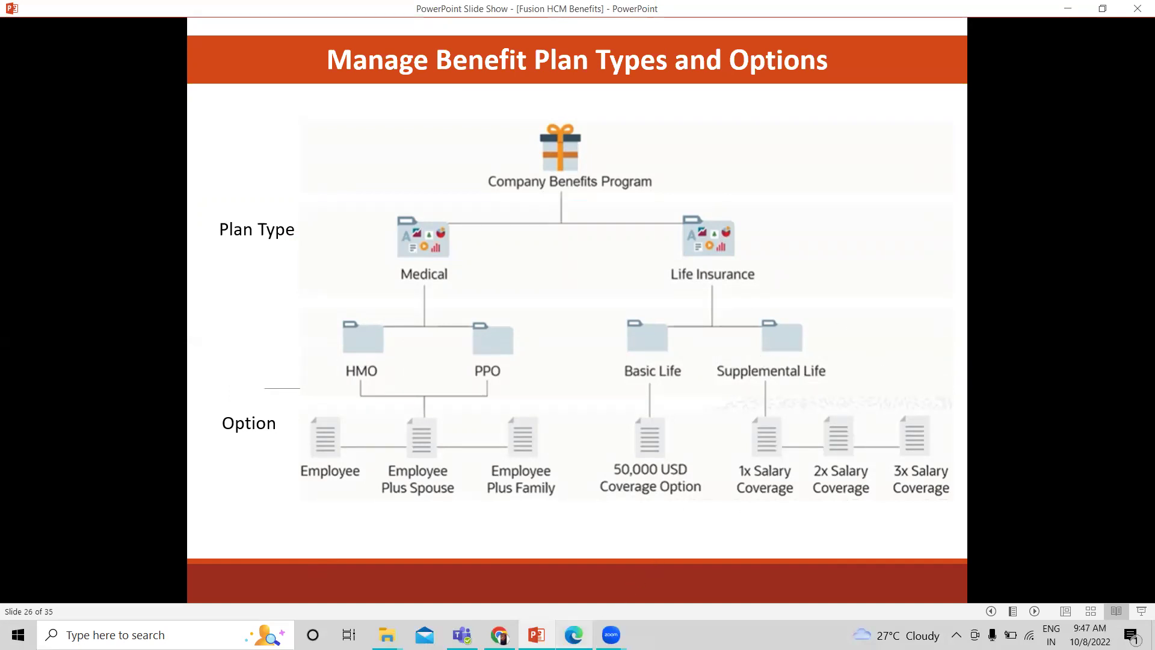
- From the Oracle home page, go to Benefits Administration > Plan Configuration > Plans and start Quick Create Plan
key("alt+Tab")
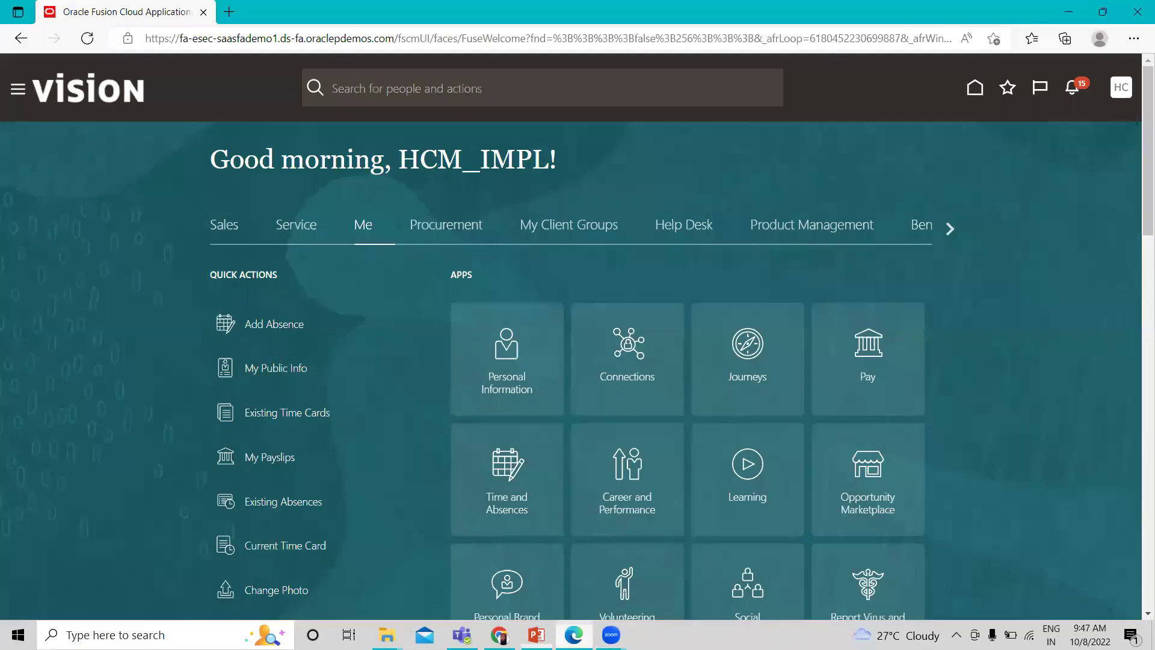
left_click(949, 228)
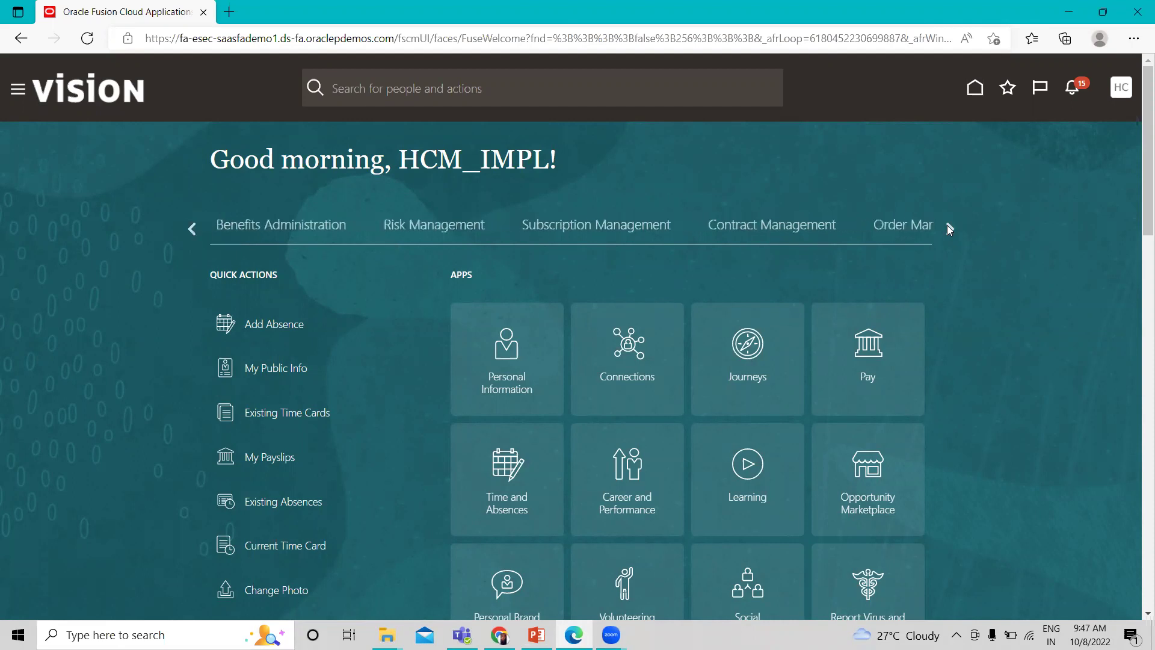
left_click(299, 234)
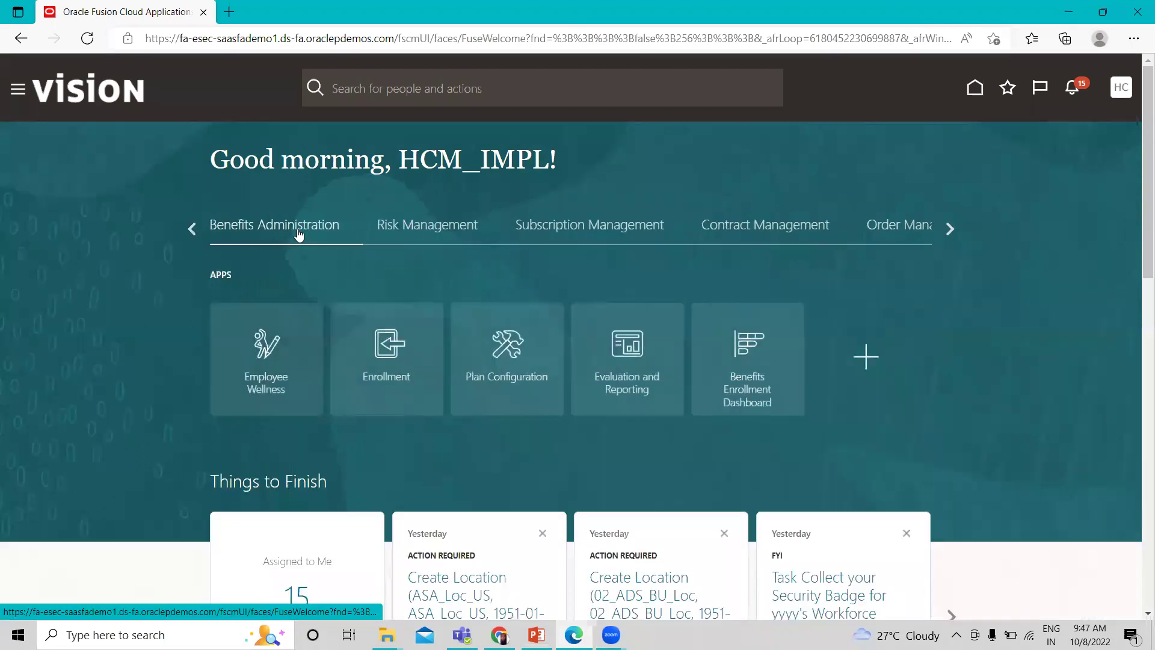
left_click(494, 347)
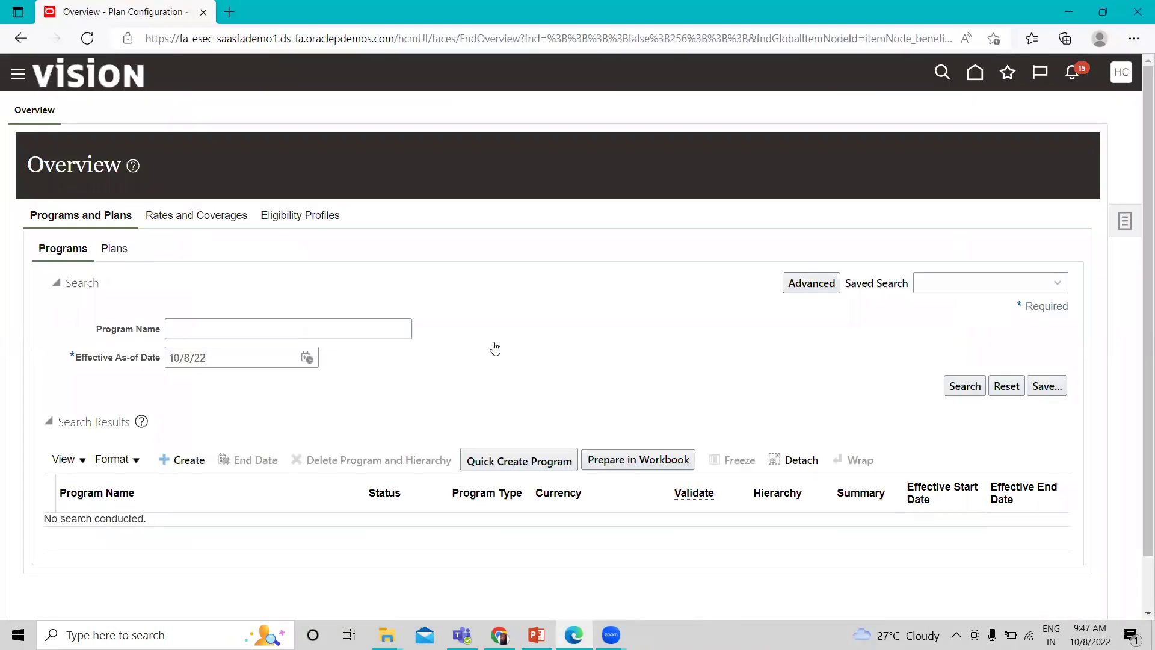
left_click(116, 251)
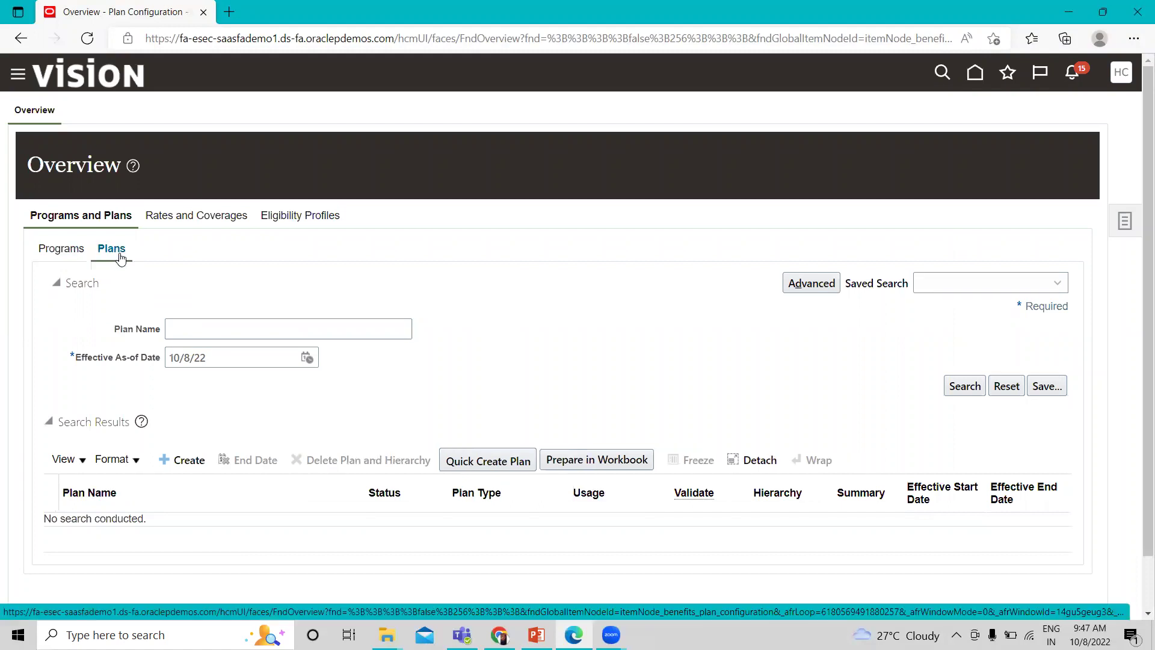
left_click(486, 464)
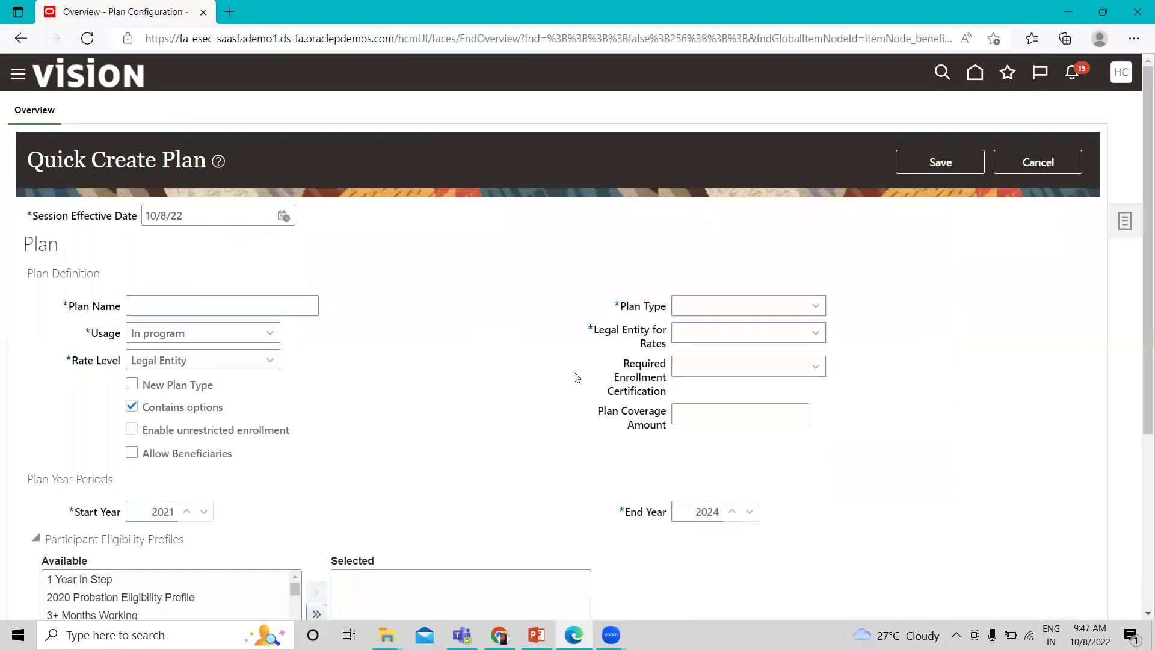
- Change the session effective date from 10/8/22 to 1/1/22 and accept the warning
left_click(252, 305)
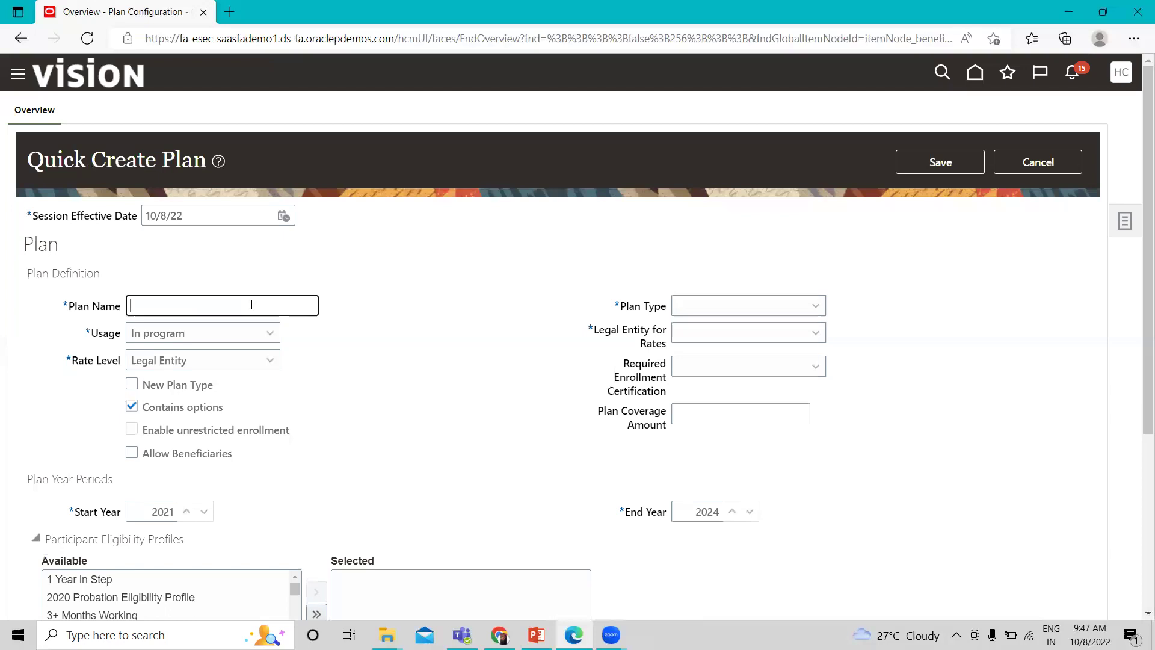
left_click(232, 215)
triple_click(204, 214)
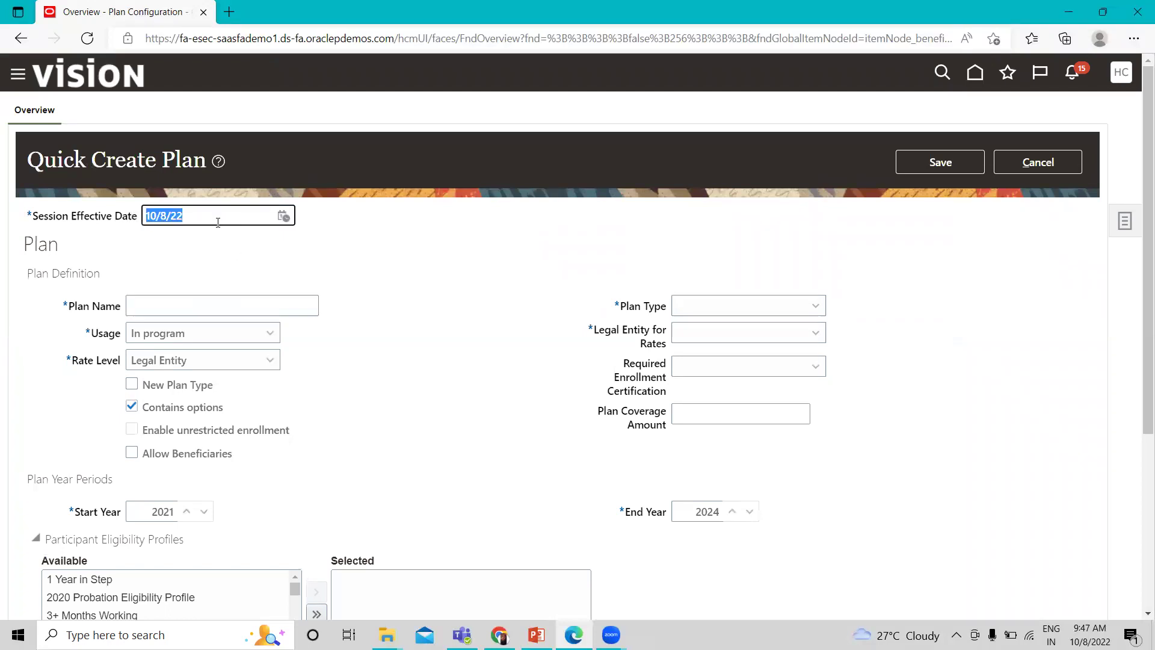
key("BackSpace")
type("1/1/22")
left_click(427, 246)
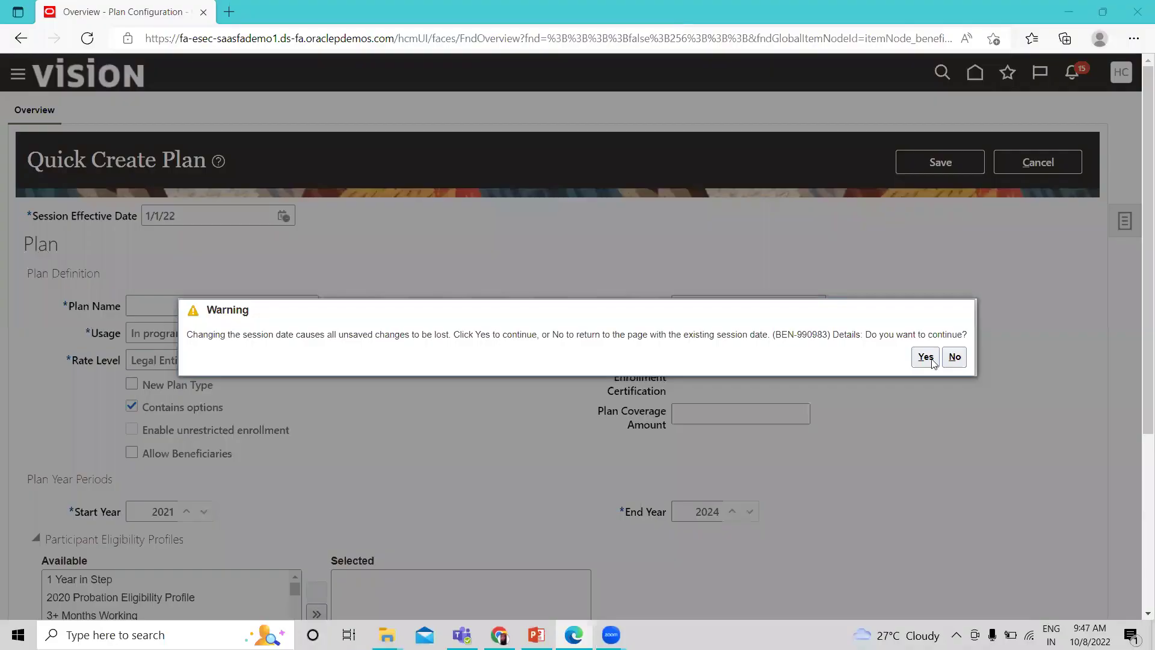
left_click(925, 357)
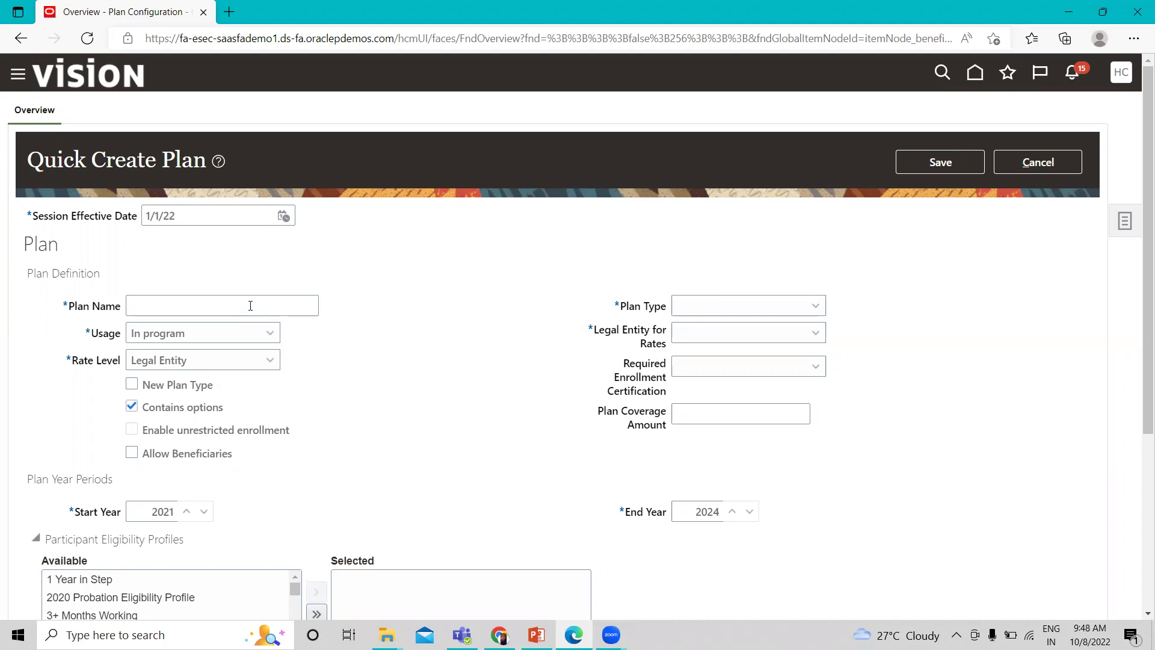
- Enter 'B03 Supplemental Life' as the plan name
left_click(250, 306)
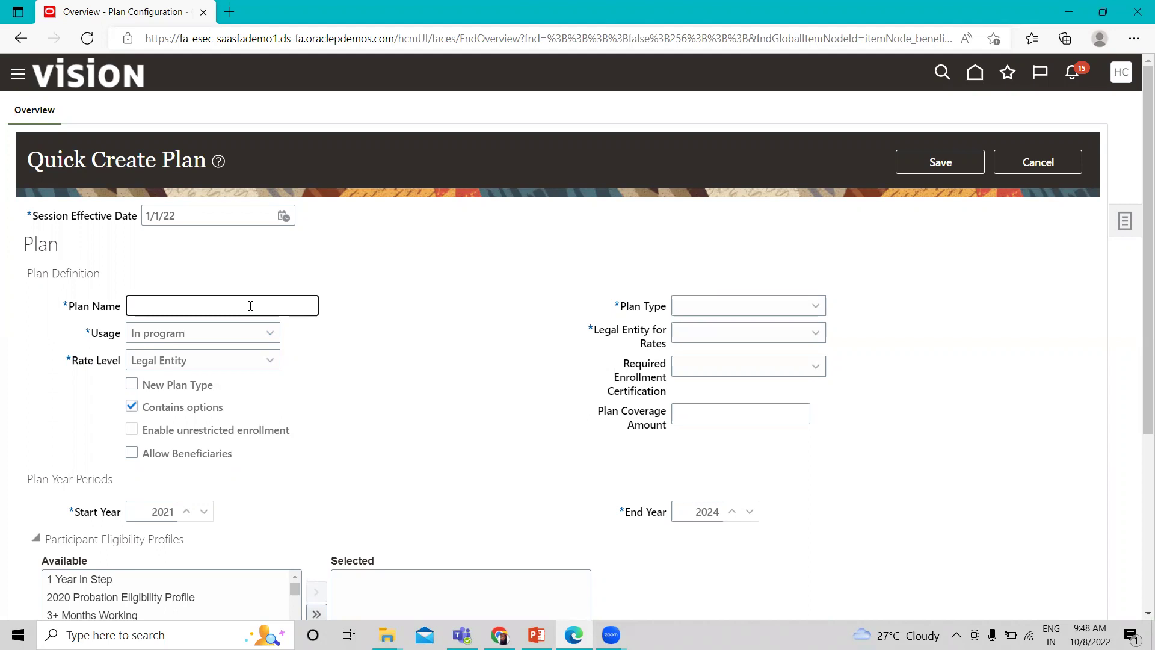
type("B03 Supplemental Life")
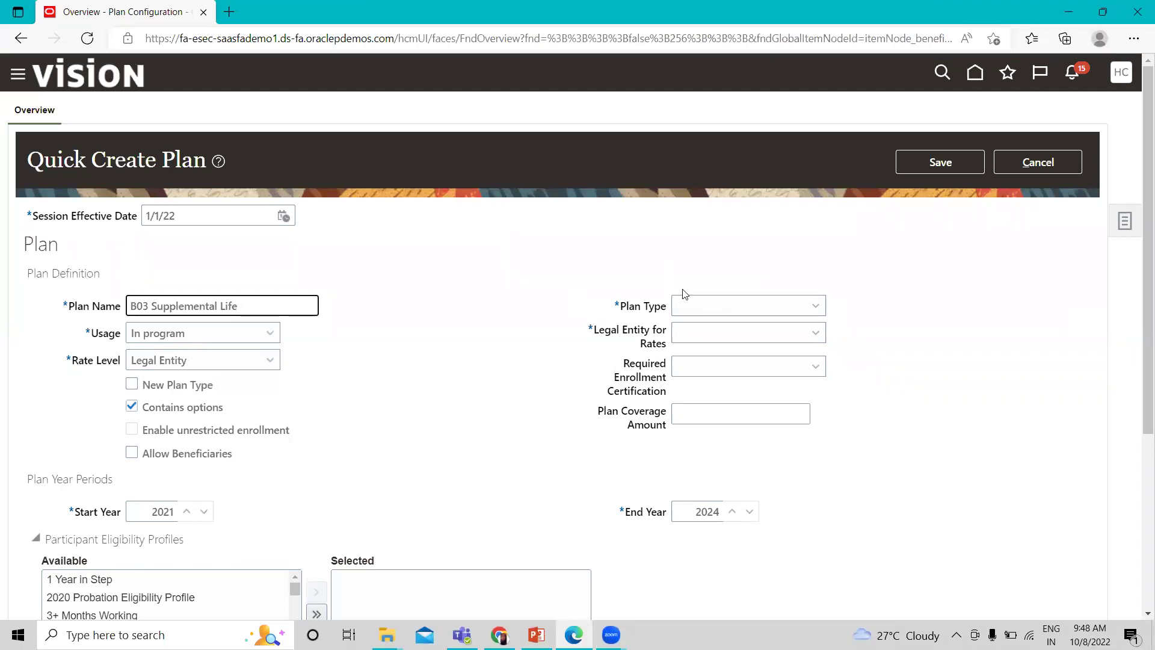
- Set plan type to B03 Life Insurance and legal entity for rates to US1 Legal Entity
left_click(702, 312)
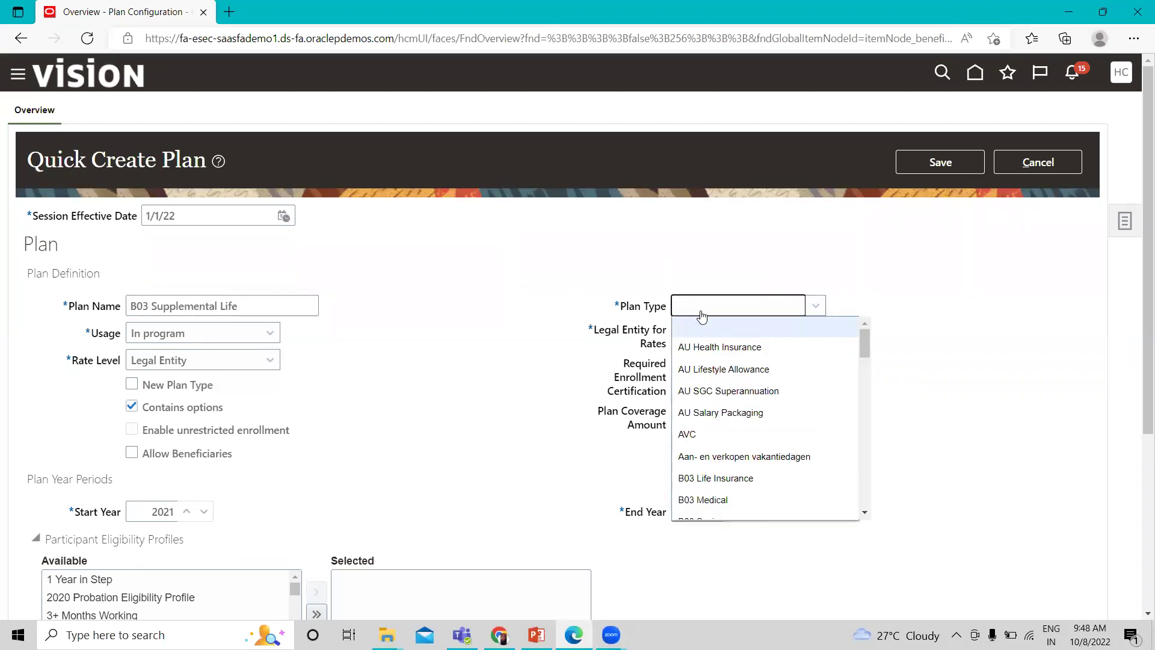
left_click(715, 478)
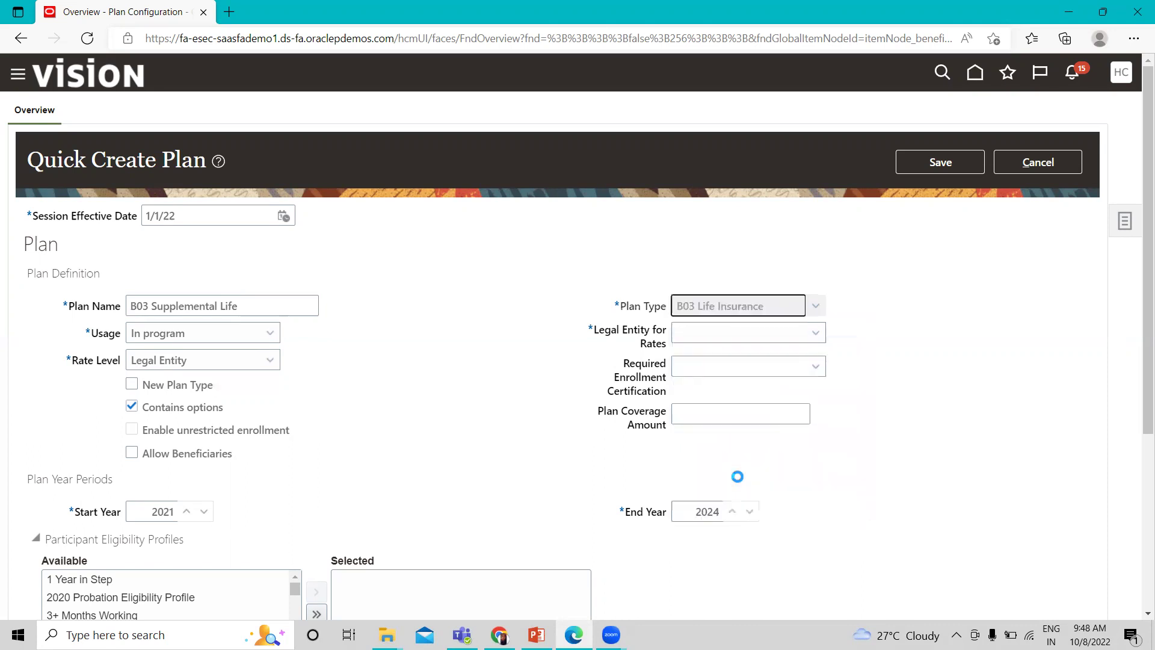
left_click(760, 344)
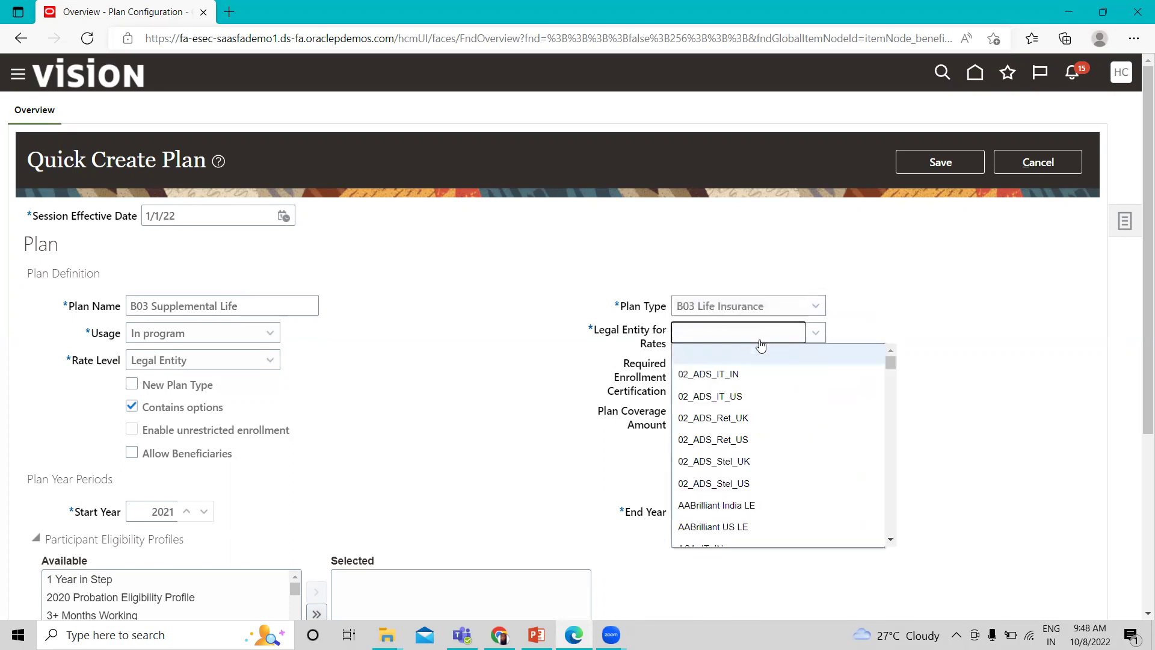
key("u")
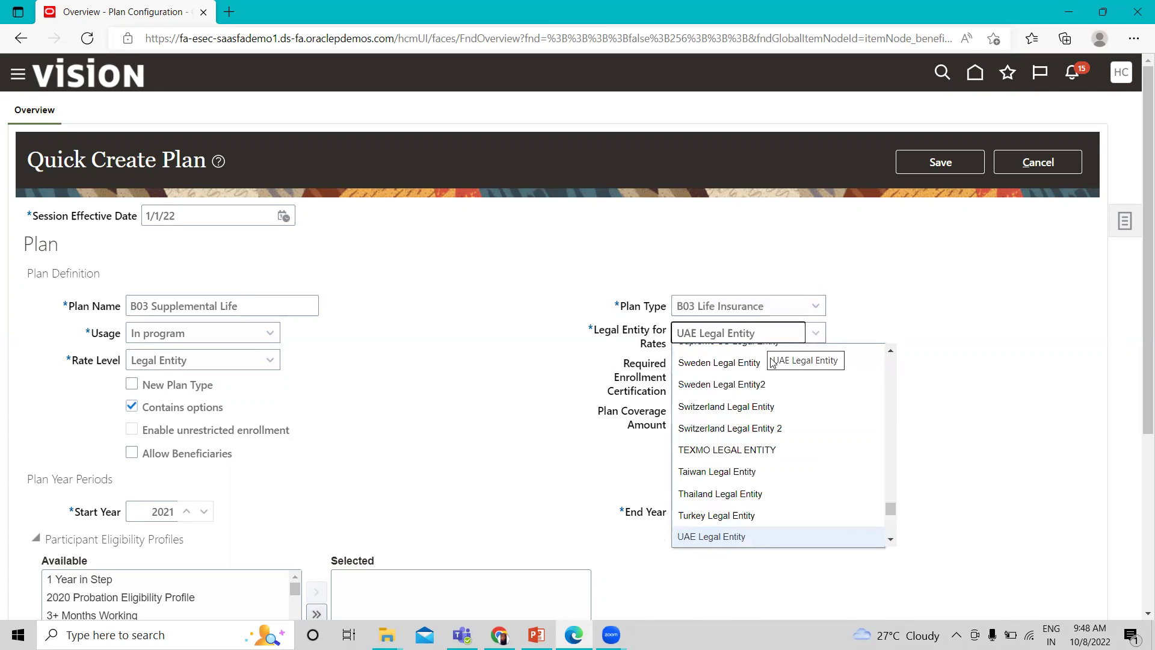
scroll(752, 469, "down", 2)
left_click(713, 511)
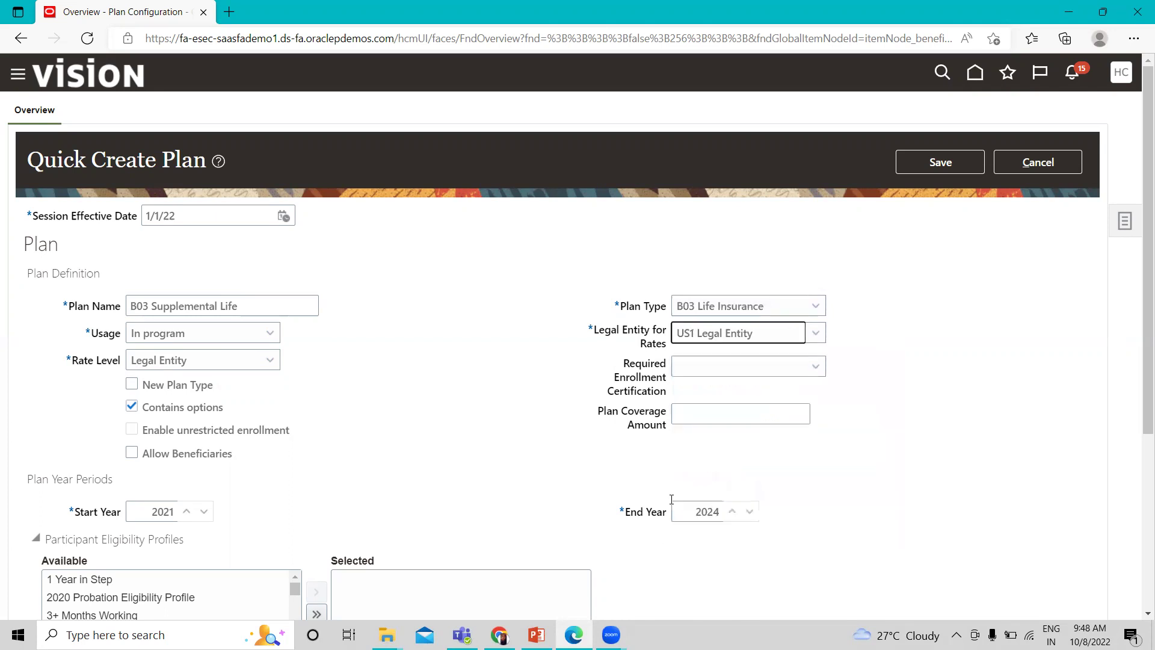
- Lower the plan year periods' start year from 2021 to 2019
scroll(424, 435, "down", 1)
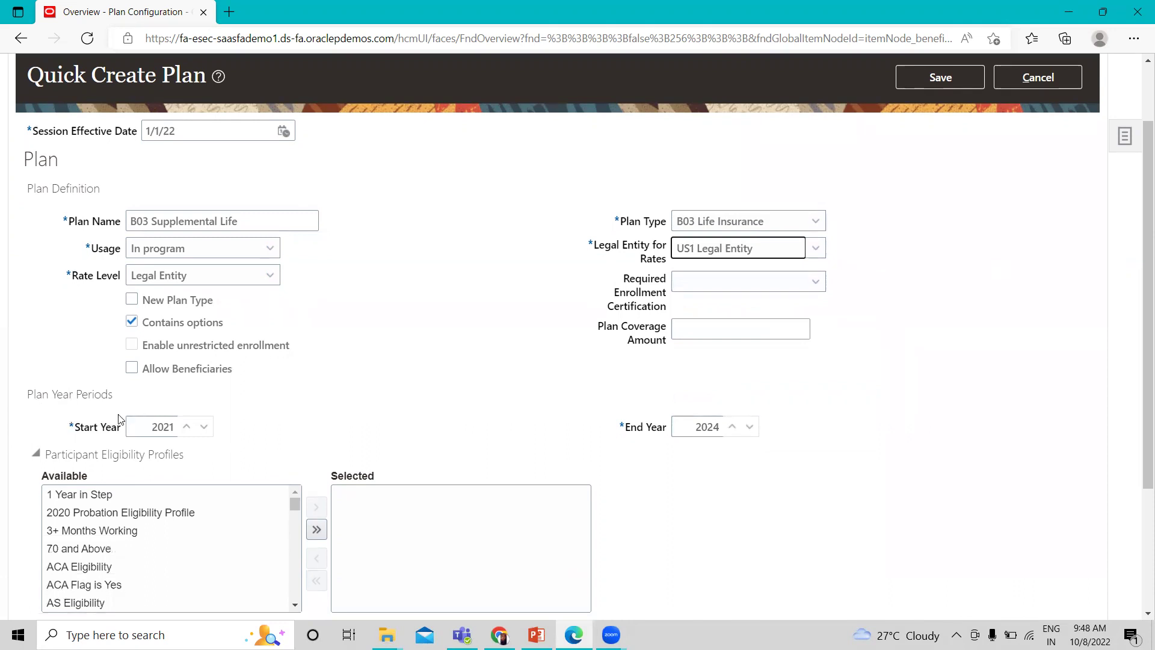
left_click(187, 428)
left_click(205, 427)
left_click(205, 427)
left_click(205, 428)
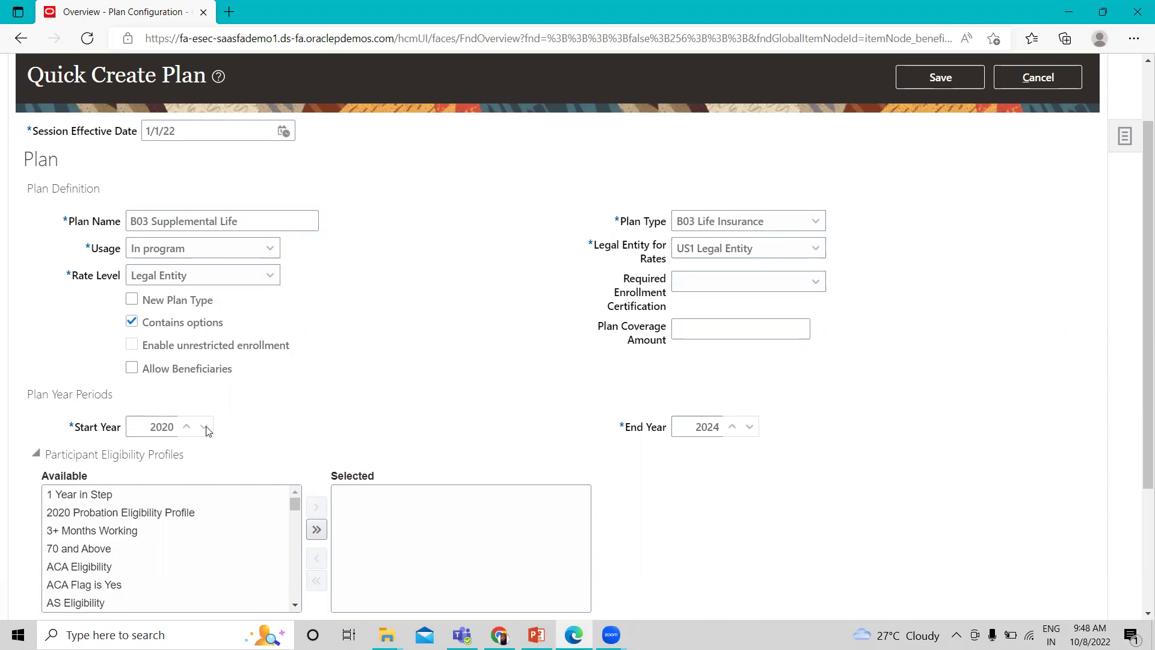
left_click(205, 427)
- Select the 70 and Above eligibility profile, then move down to Options
scroll(281, 396, "down", 1)
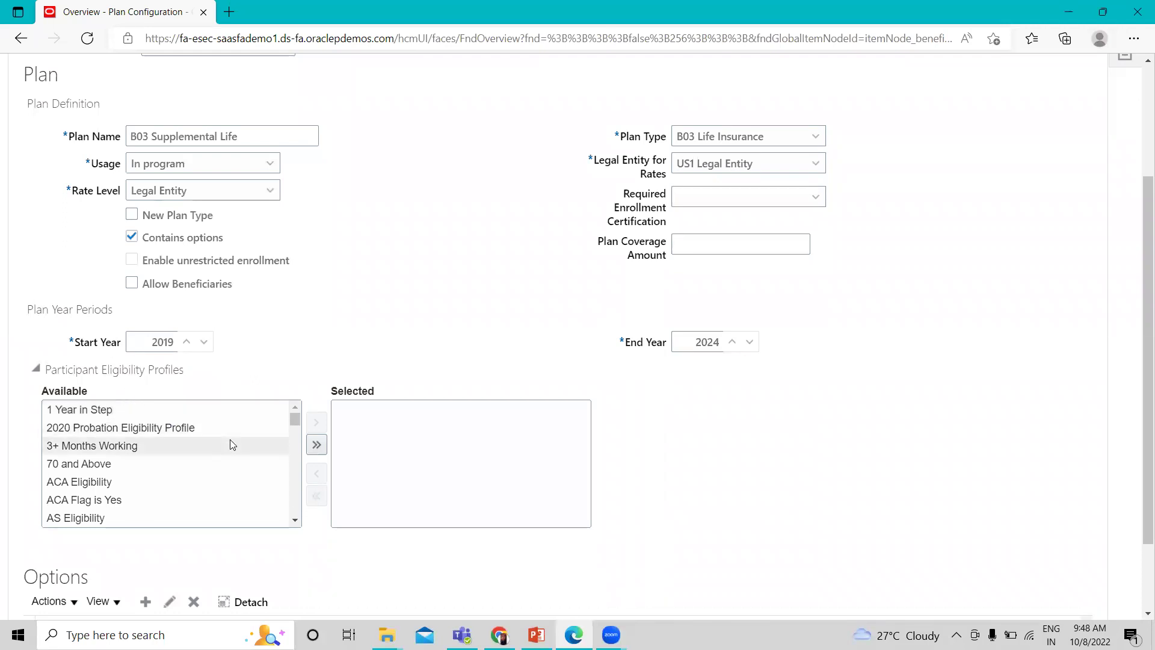
scroll(230, 439, "up", 3)
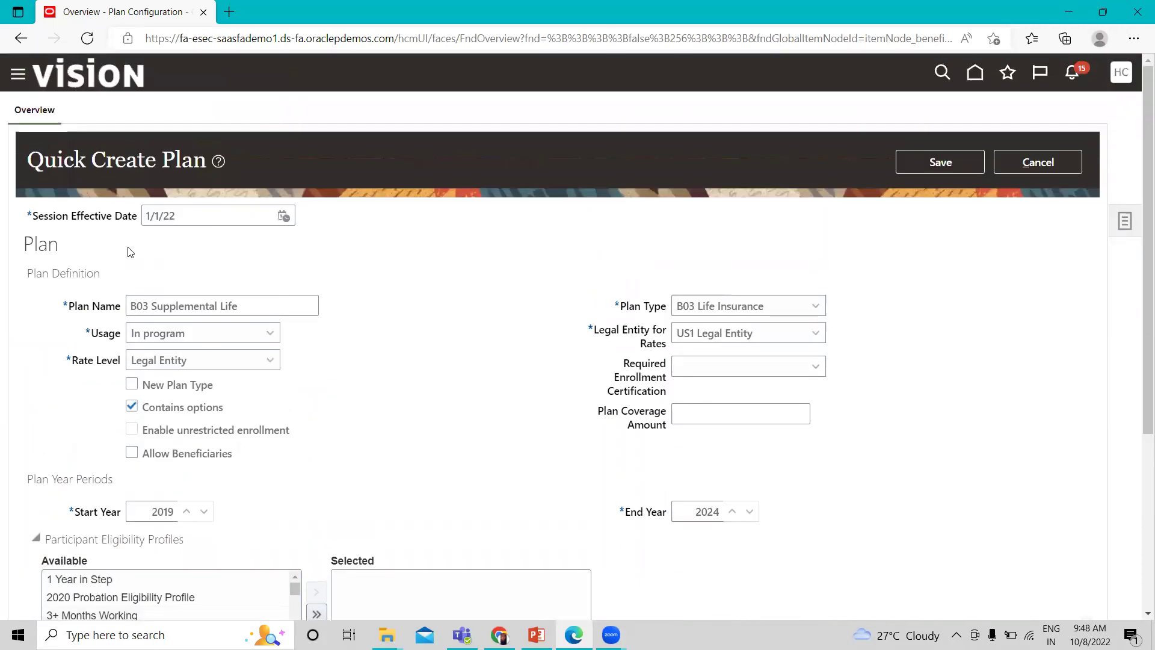
scroll(302, 477, "down", 2)
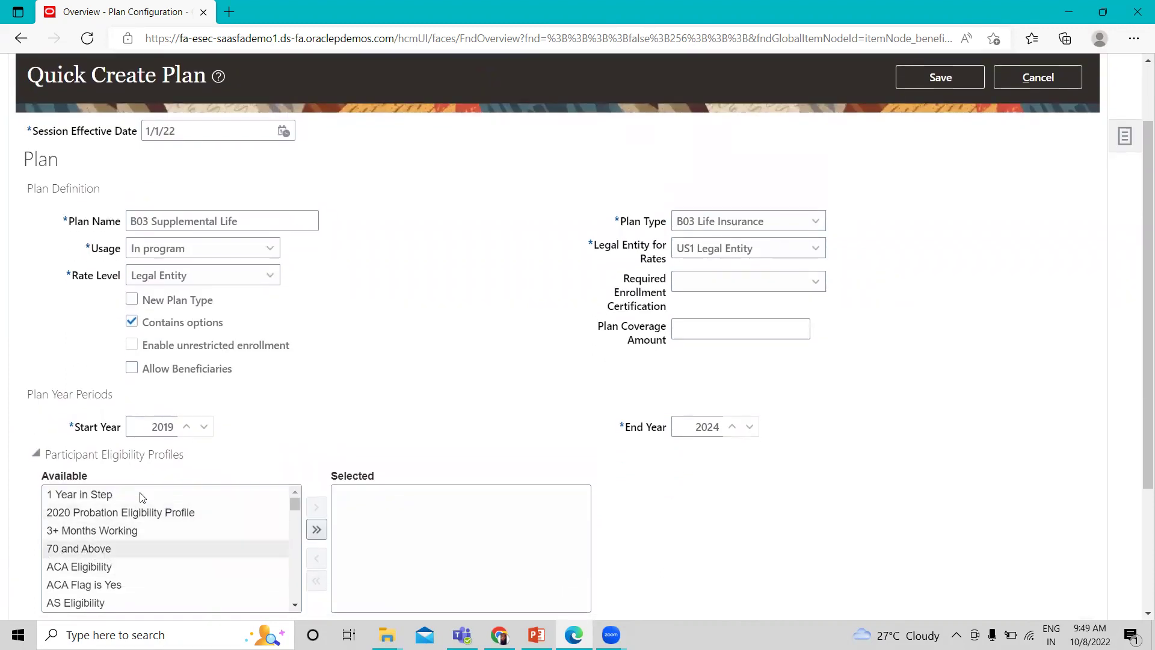
left_click(116, 555)
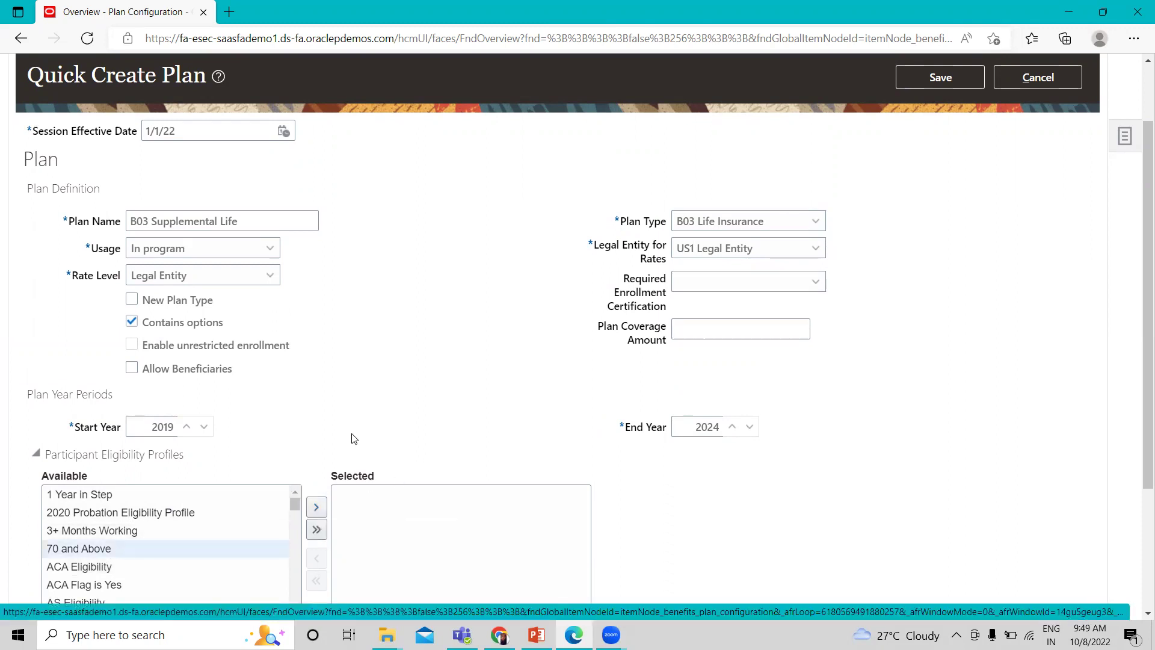
scroll(356, 433, "down", 3)
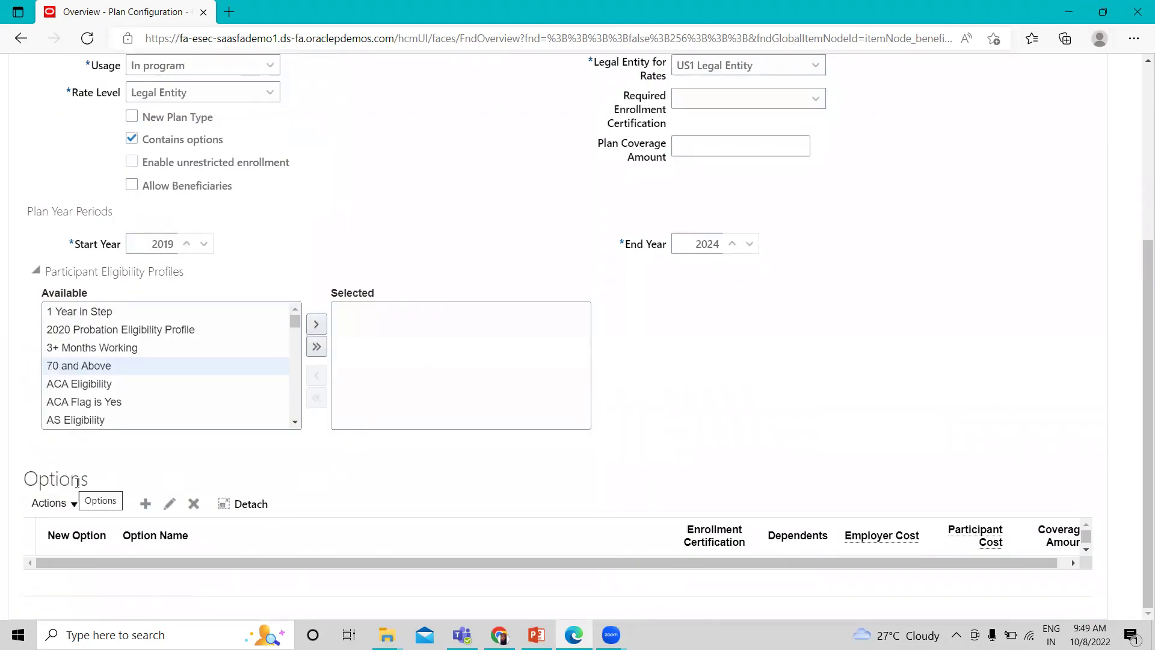
- Add an option row set to B03 3X Stated Salary
left_click(161, 509)
left_click(461, 553)
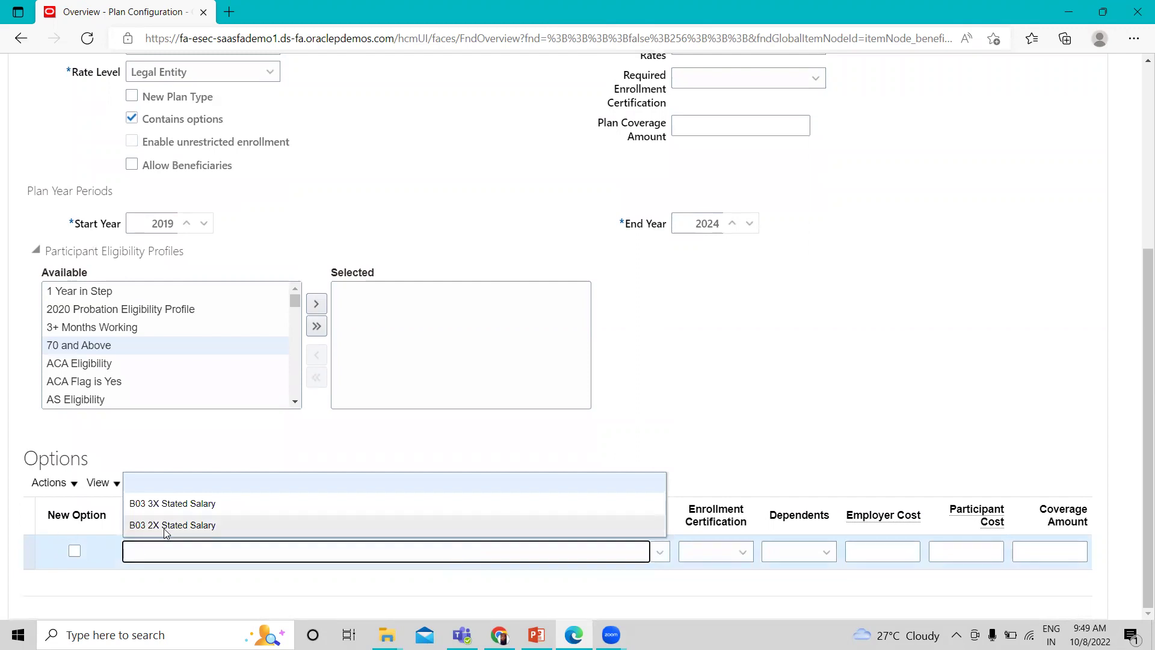
left_click(191, 504)
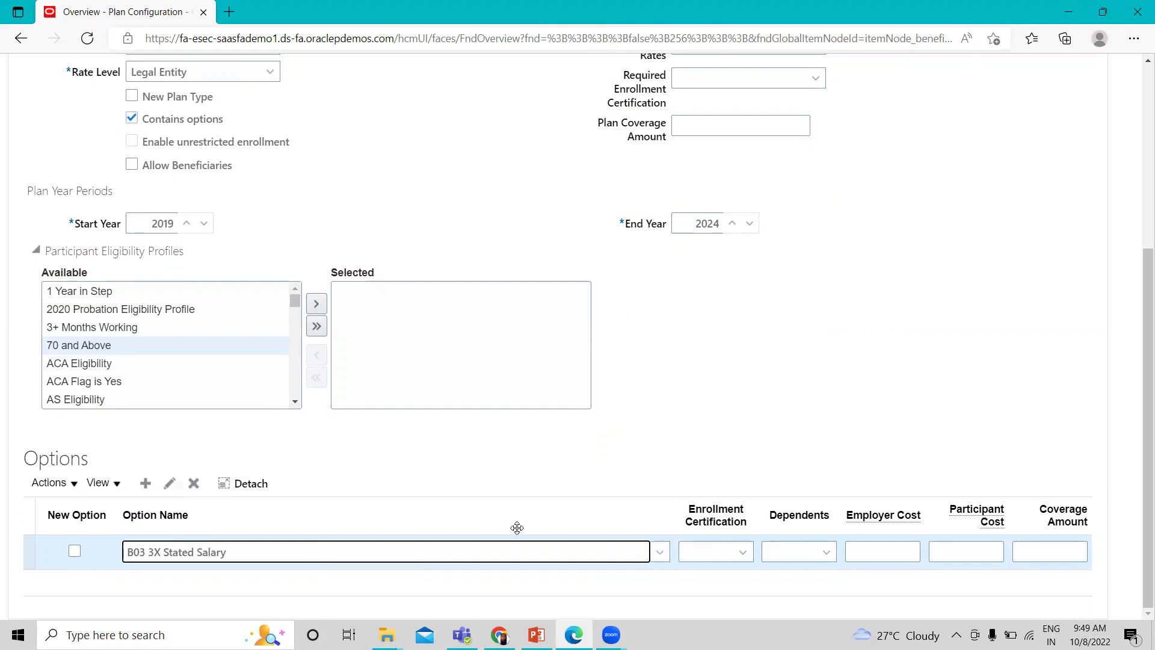
scroll(517, 528, "up", 5)
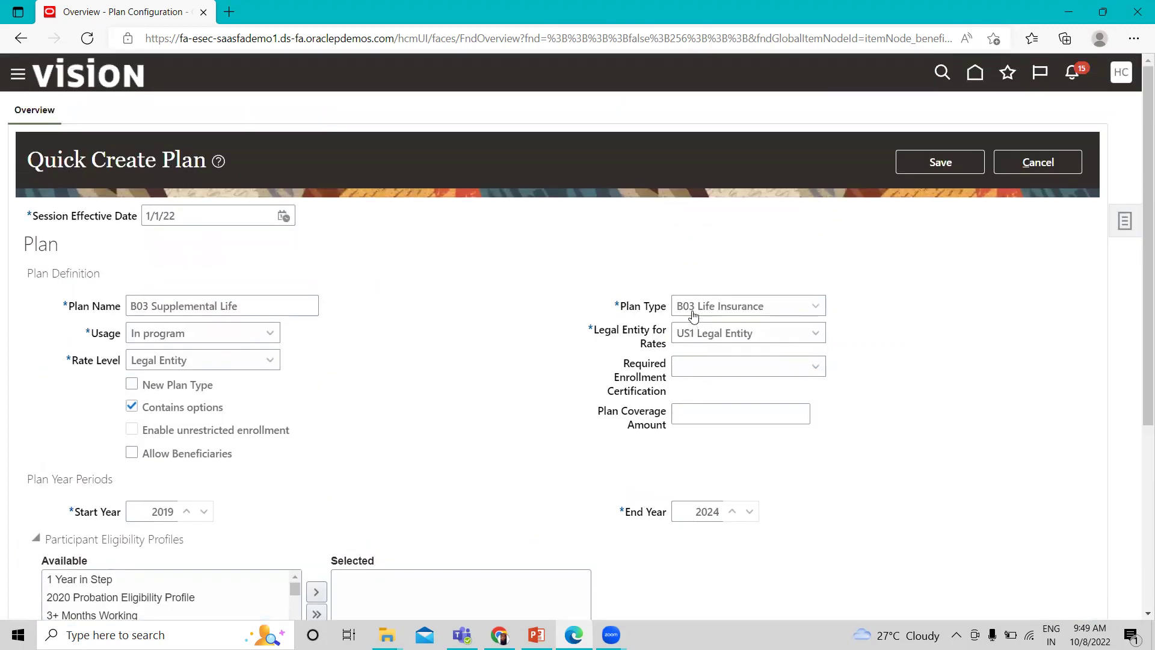
scroll(414, 397, "down", 5)
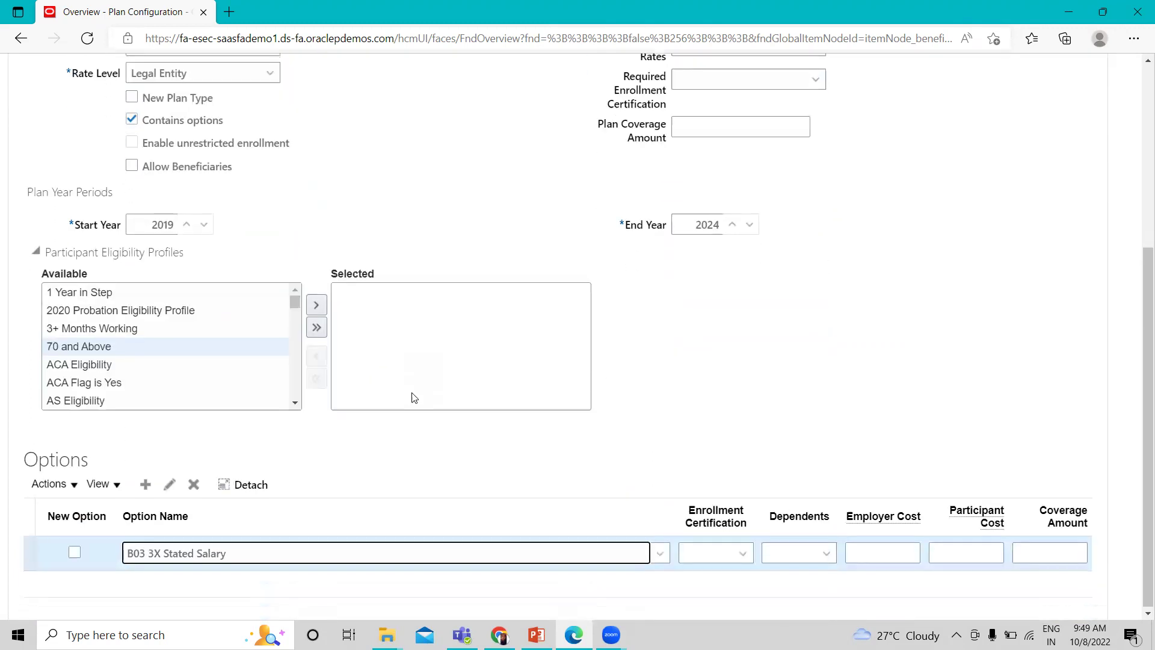
- Add a second option row set to B03 2X Stated Salary
left_click(144, 485)
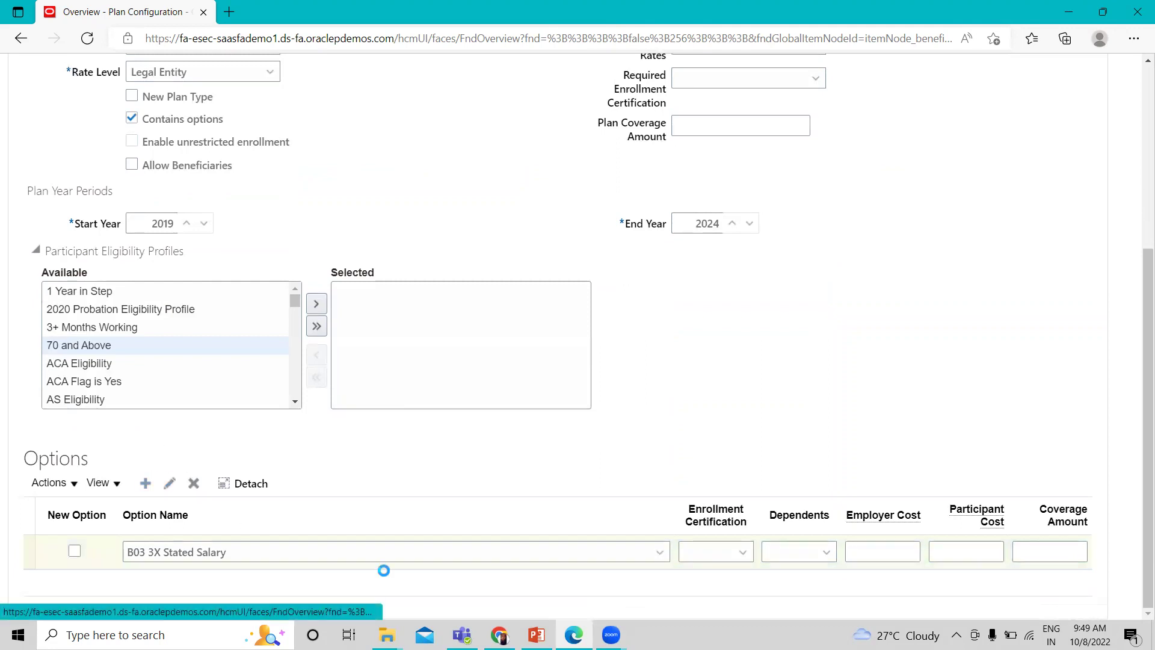
left_click(532, 558)
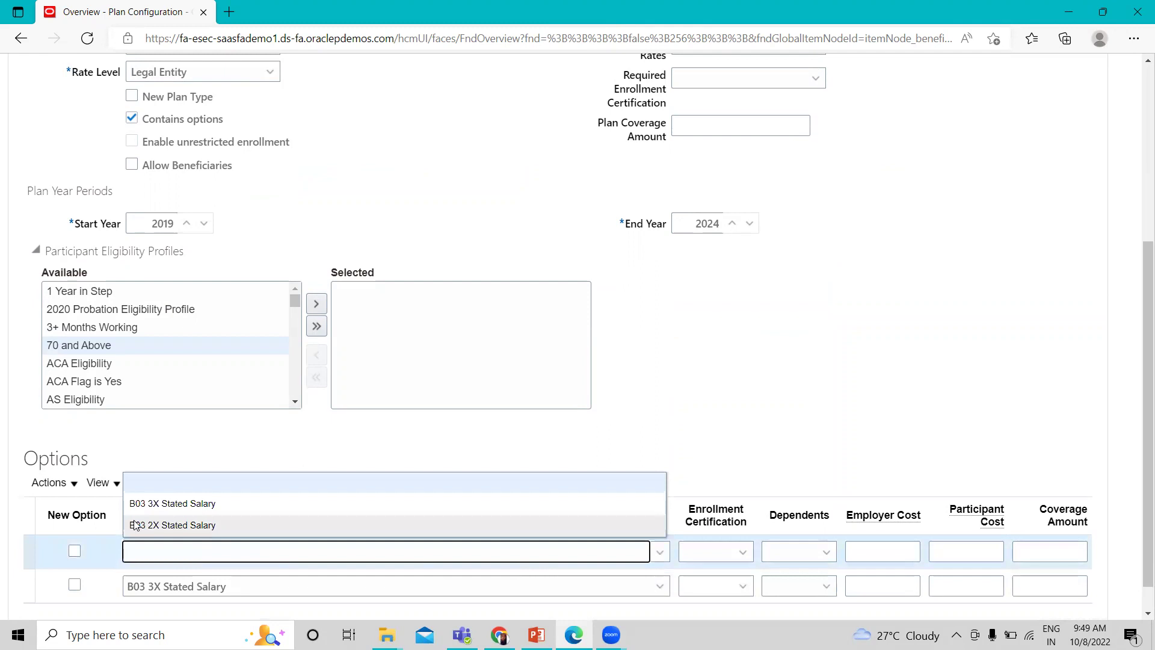
left_click(185, 527)
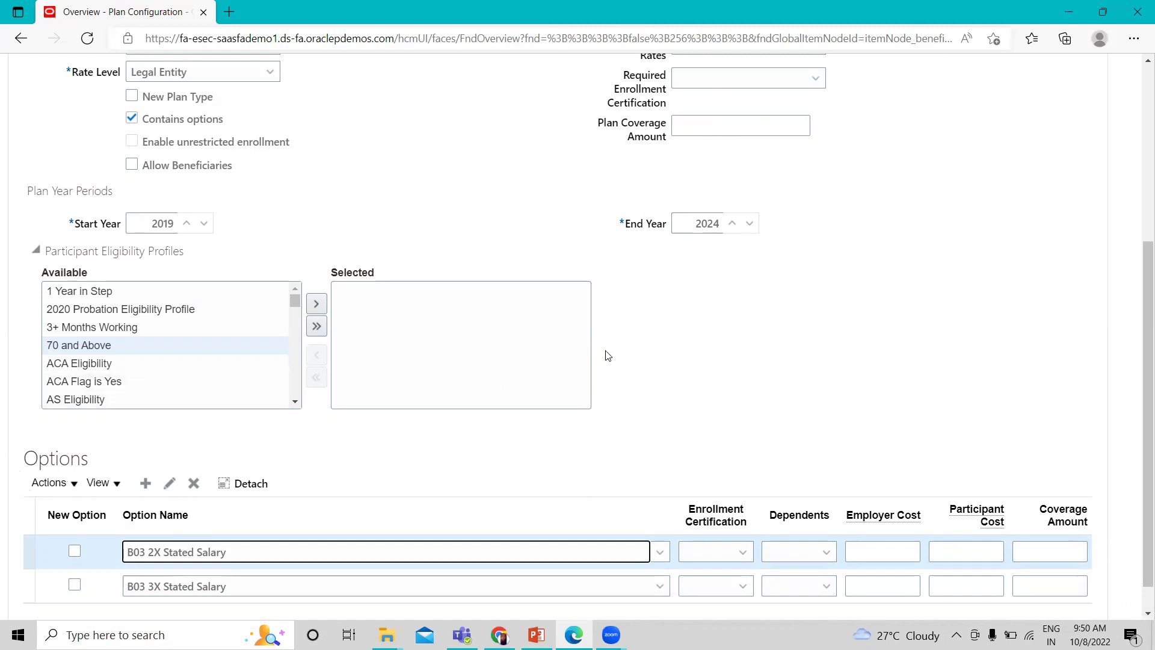
scroll(808, 248, "up", 5)
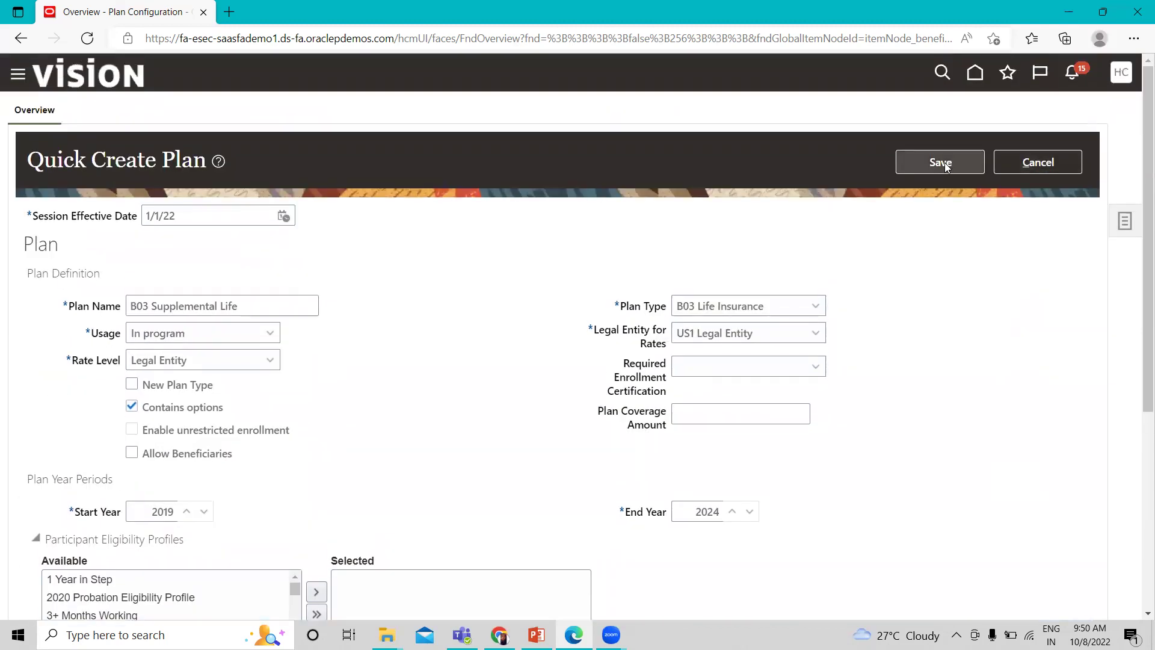
- Save the B03 Supplemental Life plan, dismiss the confirmation, and return to plan search
left_click(942, 161)
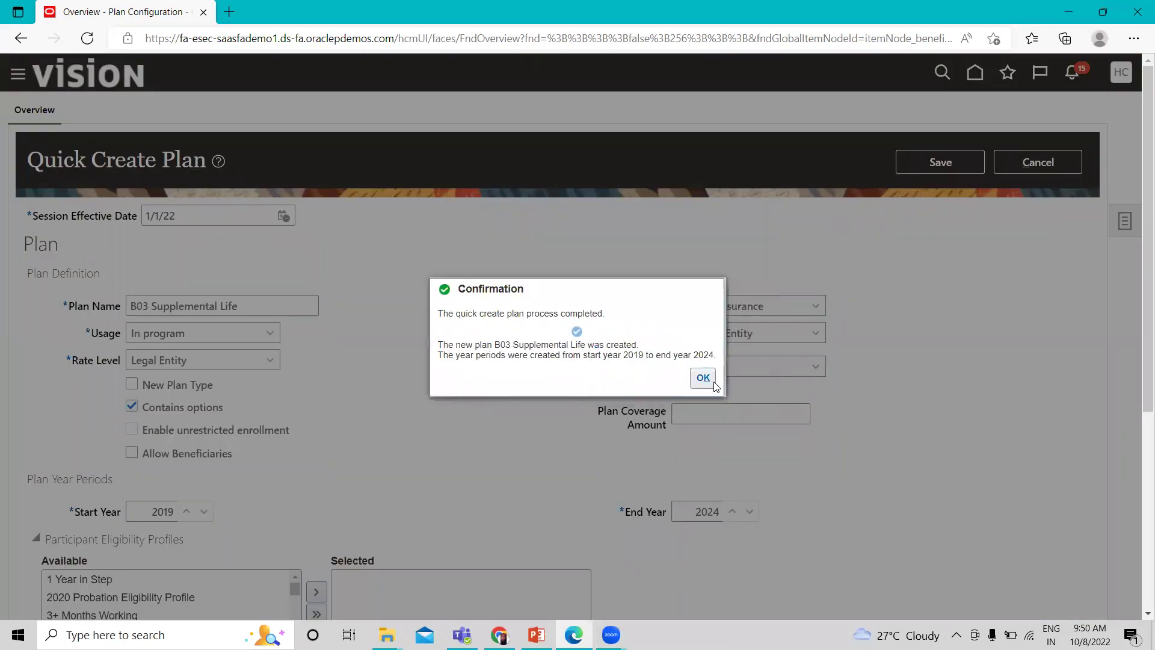
left_click(703, 378)
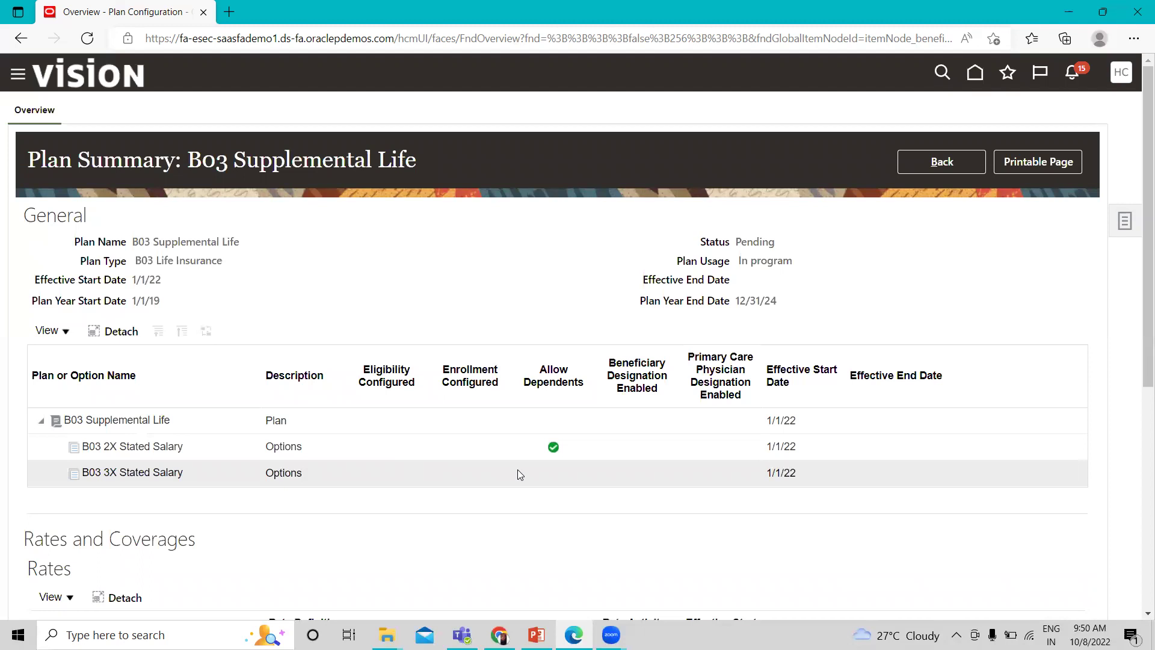
left_click(964, 159)
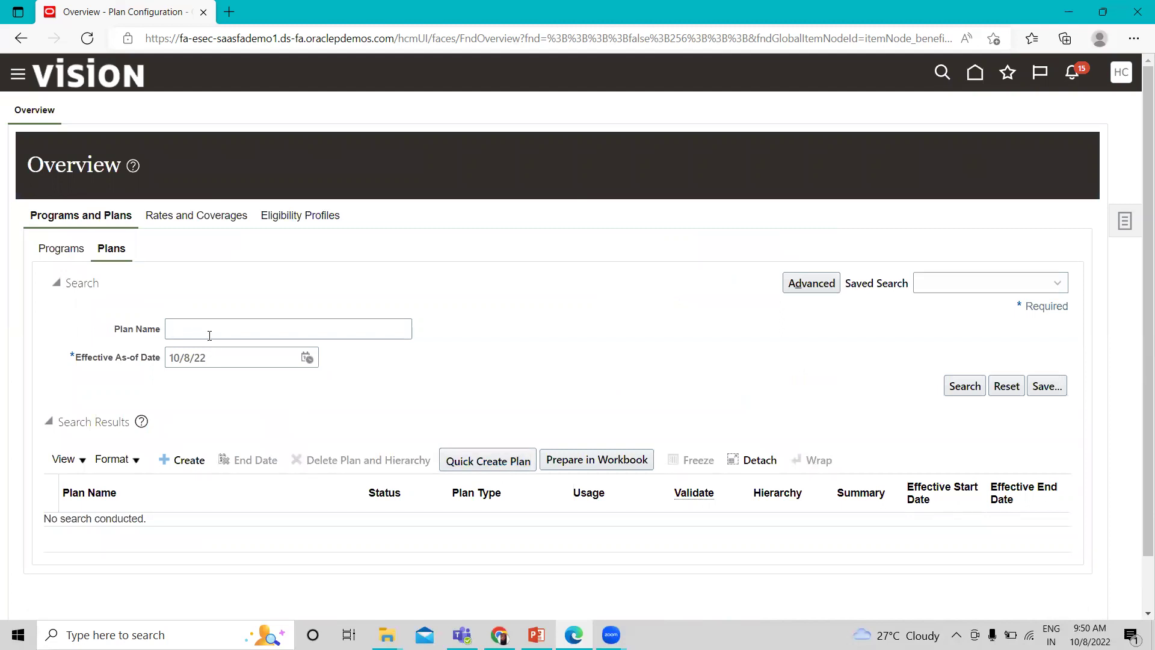
- Search all plans without a name filter and open validation for the 401k plan
left_click(964, 386)
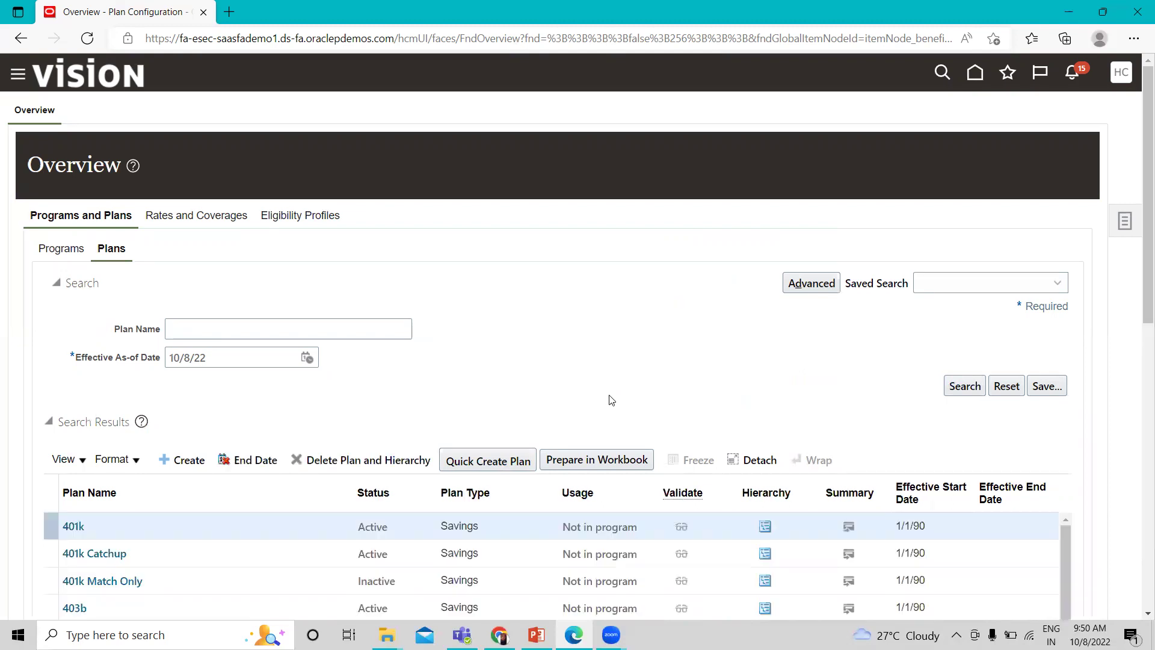
scroll(611, 400, "down", 5)
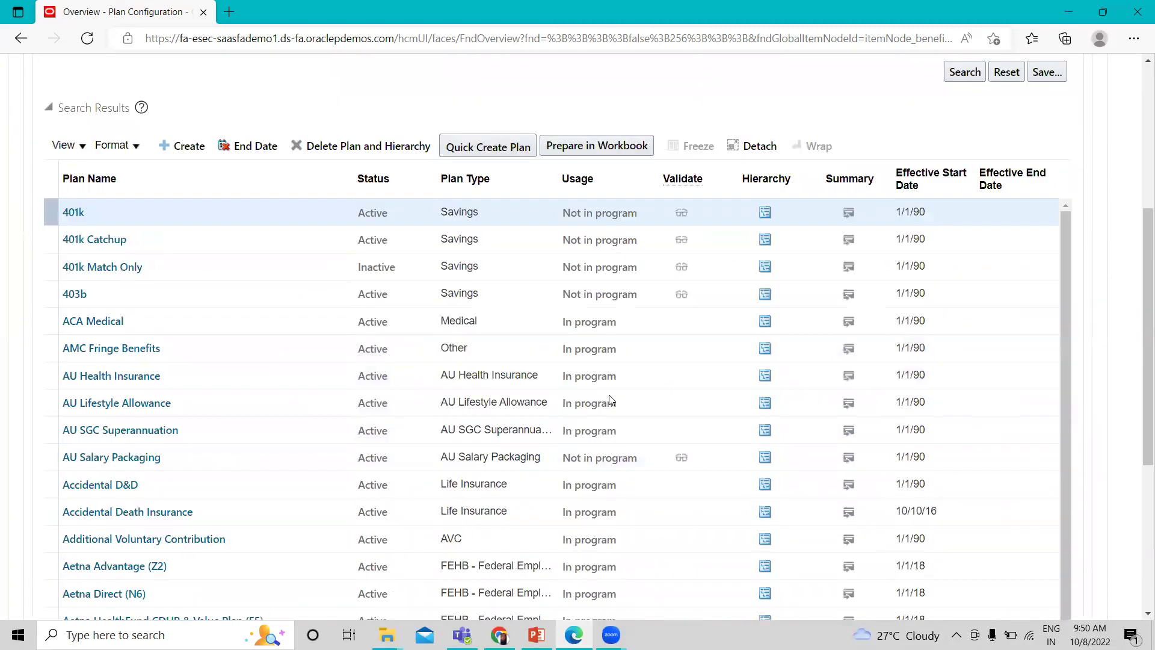
scroll(611, 400, "down", 1)
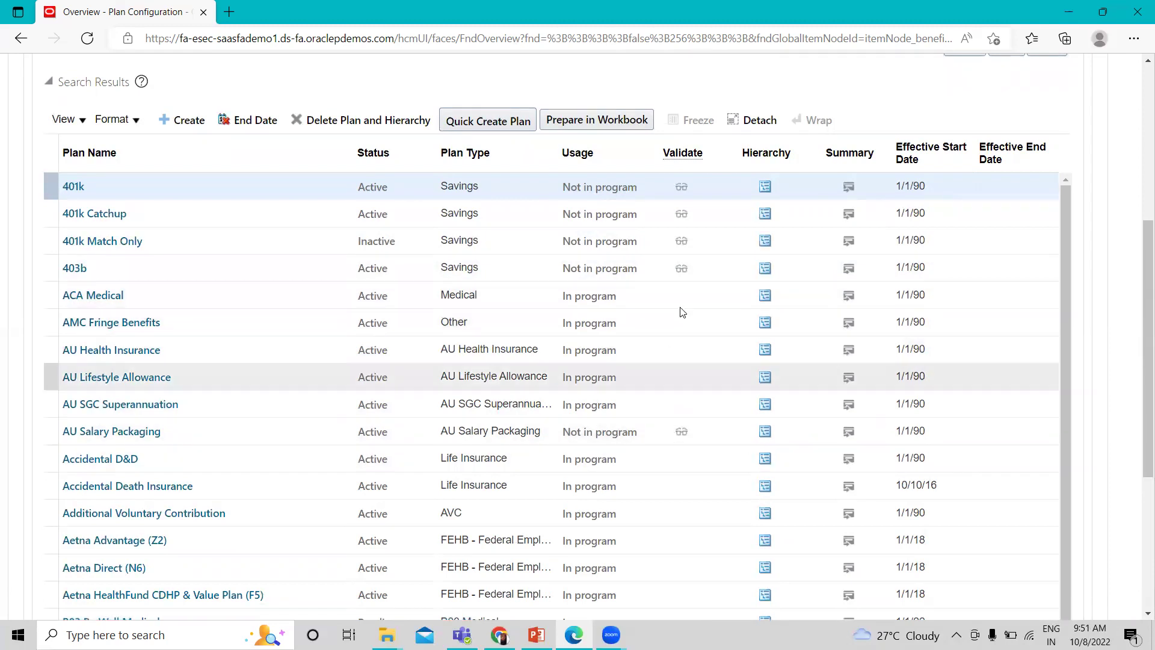
left_click(683, 186)
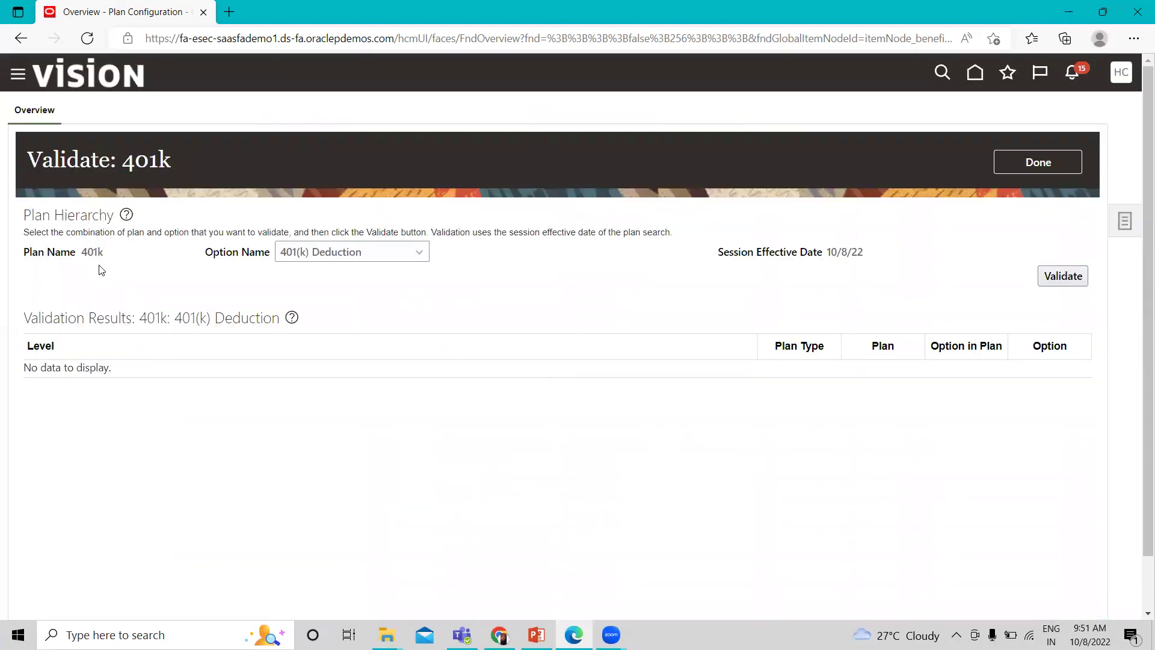
- Validate the 401k plan, review its results and option names, then finish with Done
left_click(1049, 277)
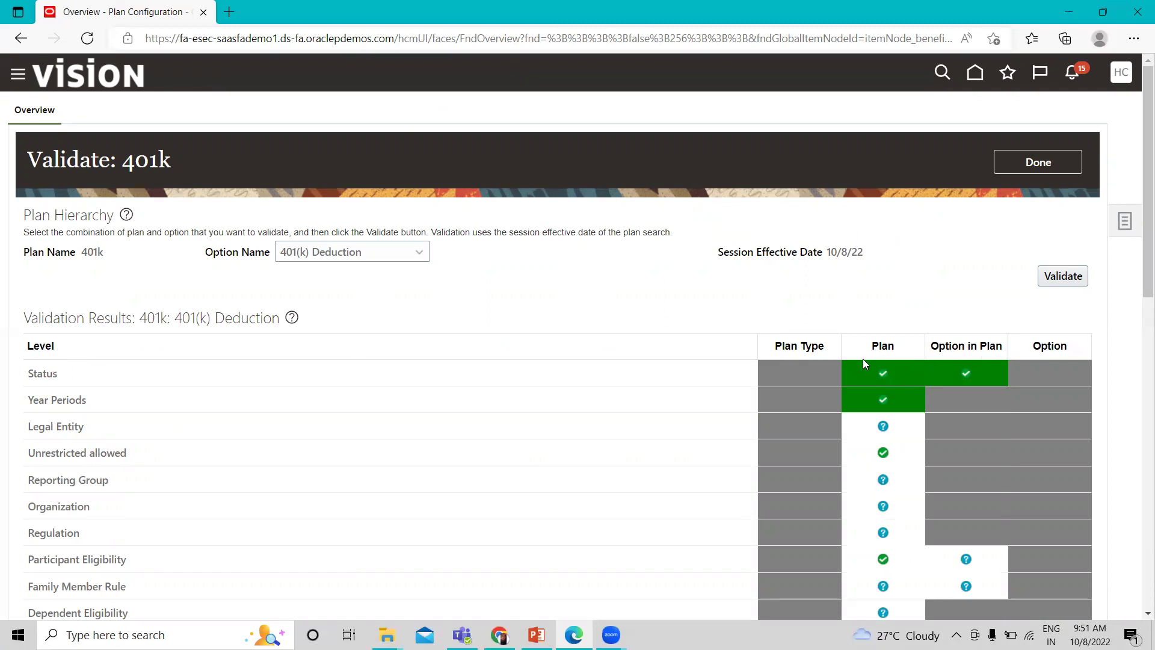
scroll(535, 369, "down", 10)
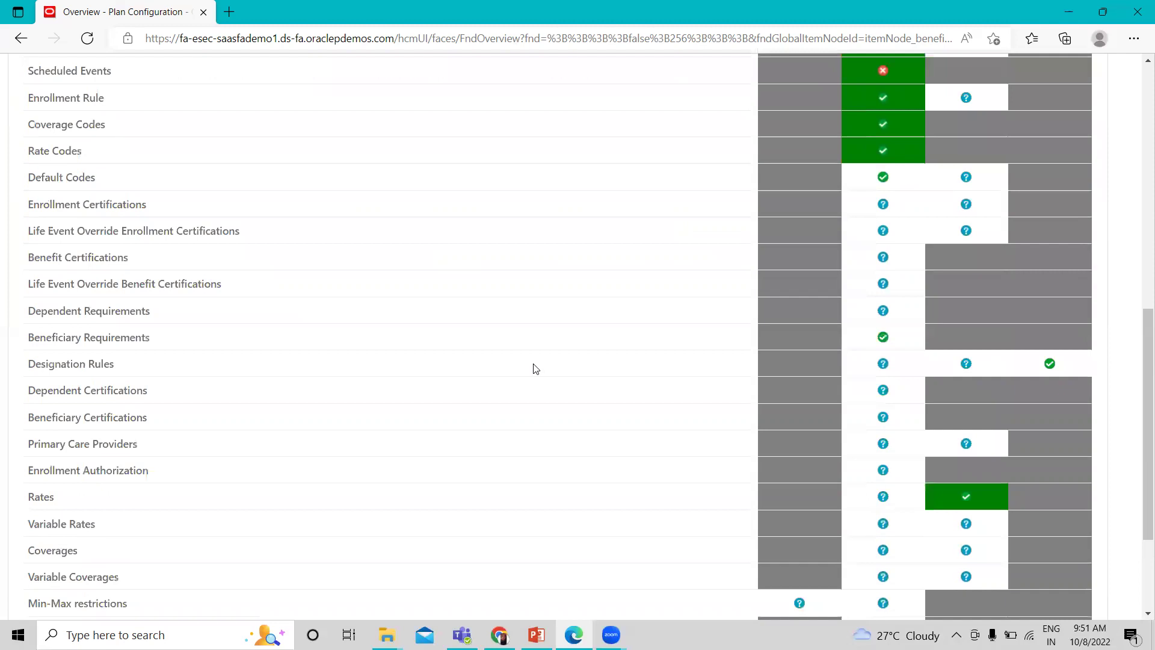
scroll(535, 368, "down", 3)
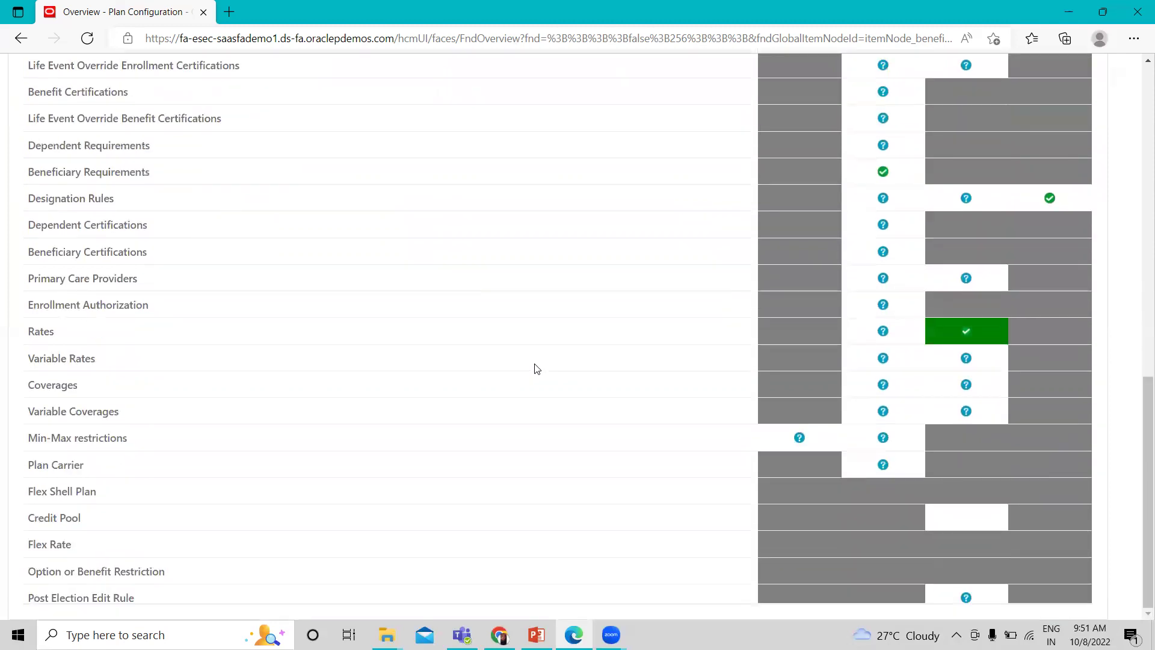
scroll(537, 369, "up", 4)
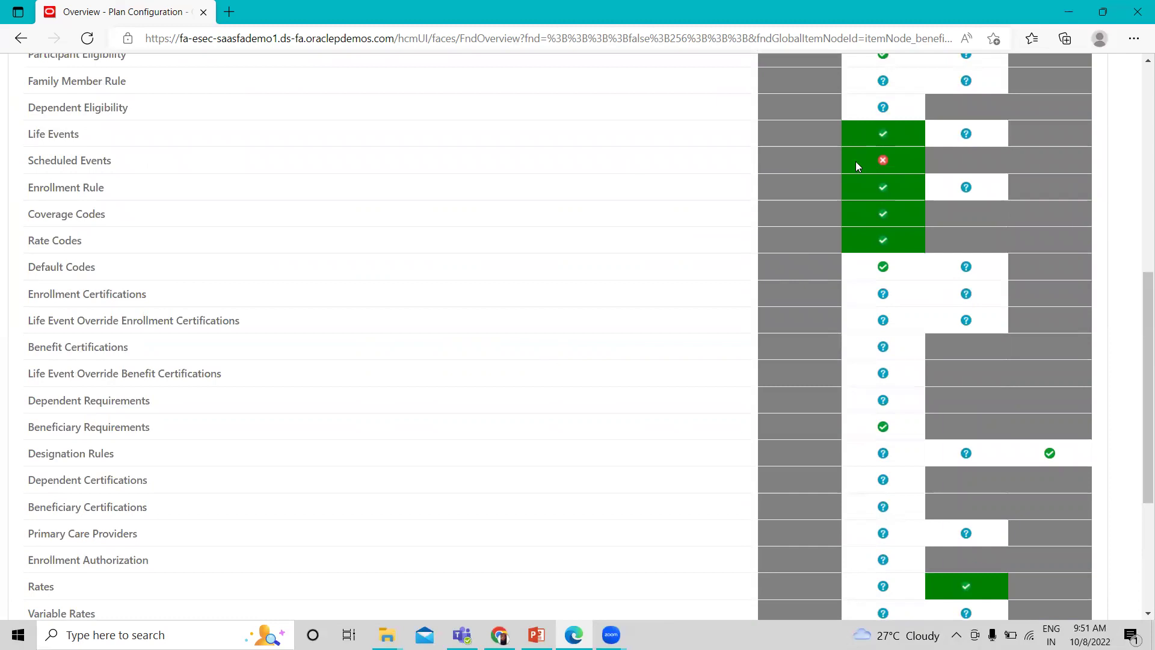
scroll(856, 161, "up", 7)
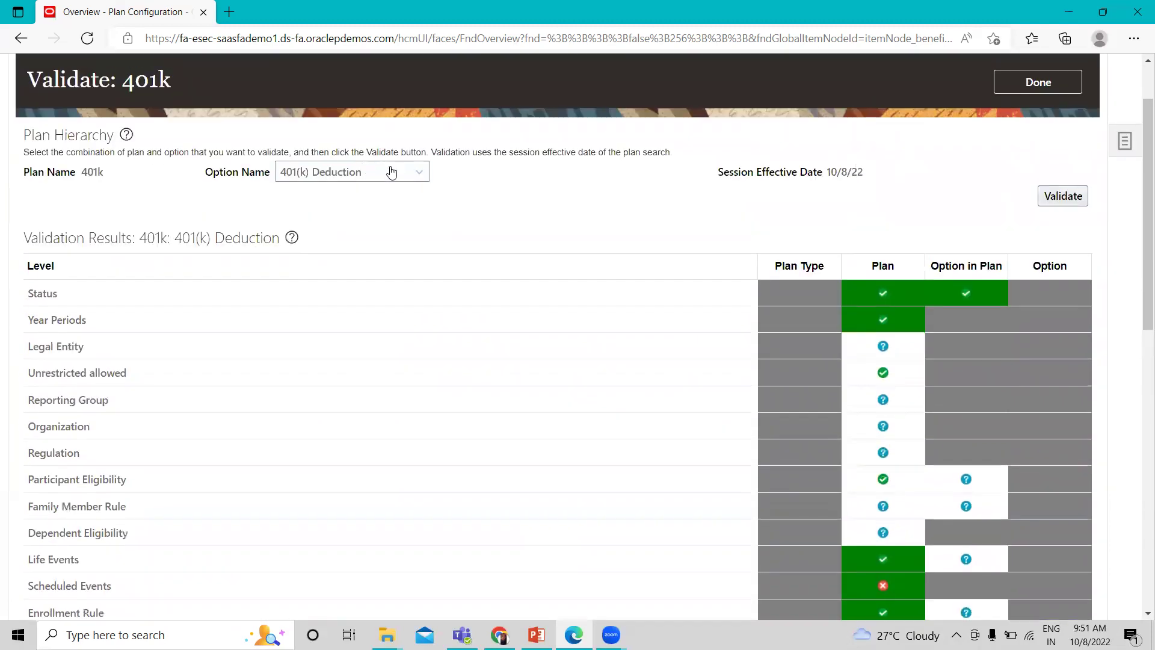
left_click(391, 174)
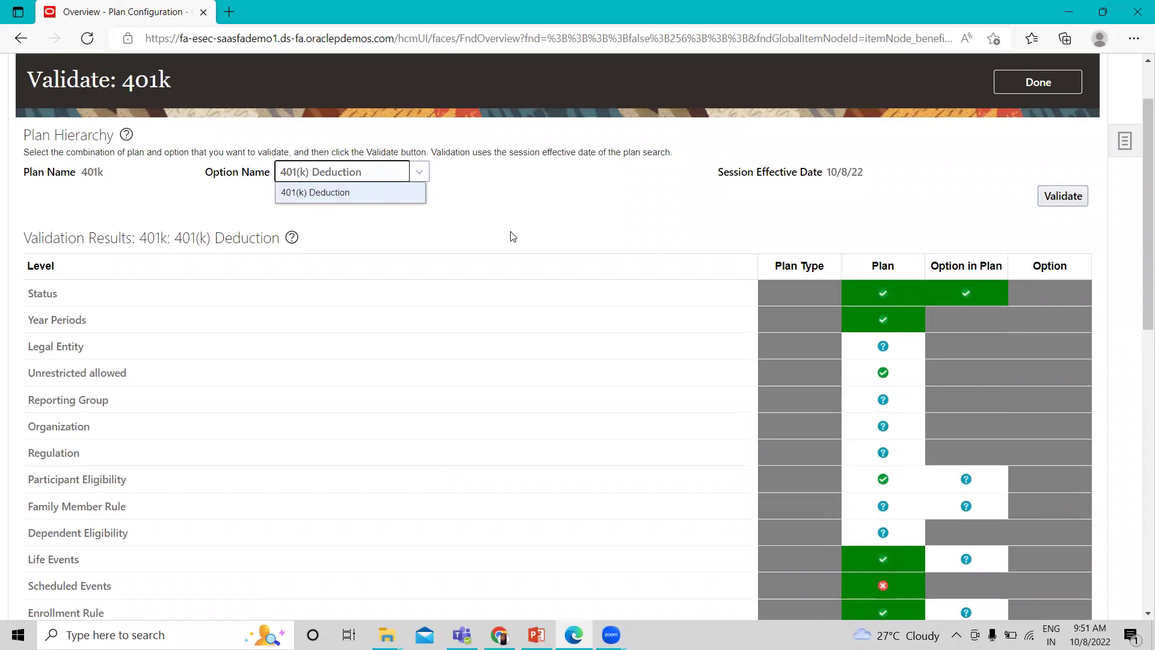
scroll(566, 218, "up", 2)
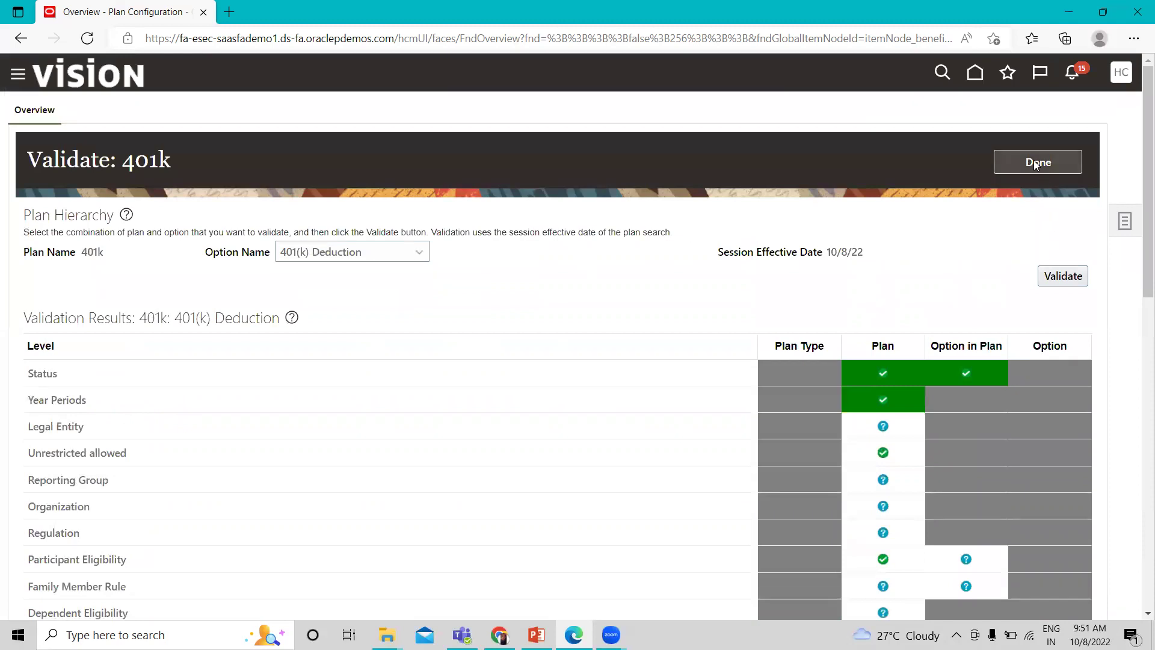
left_click(1034, 161)
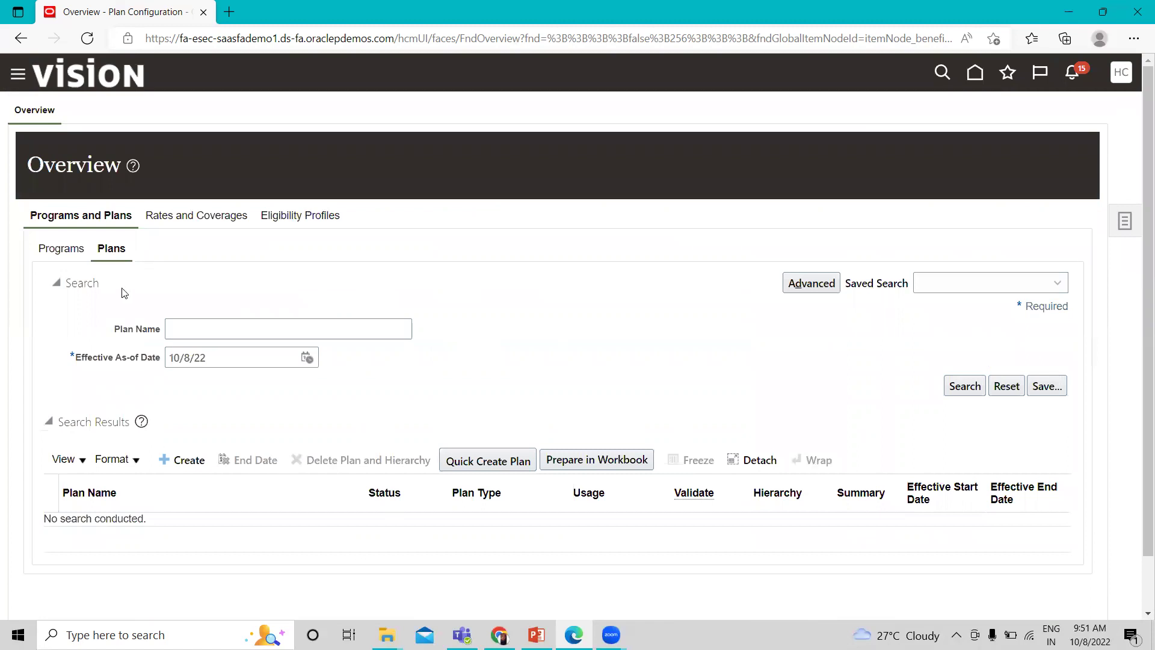
- Search plans for 'b03' to list B03 Be Well Medical and B03 Supplemental Life as pending
left_click(213, 325)
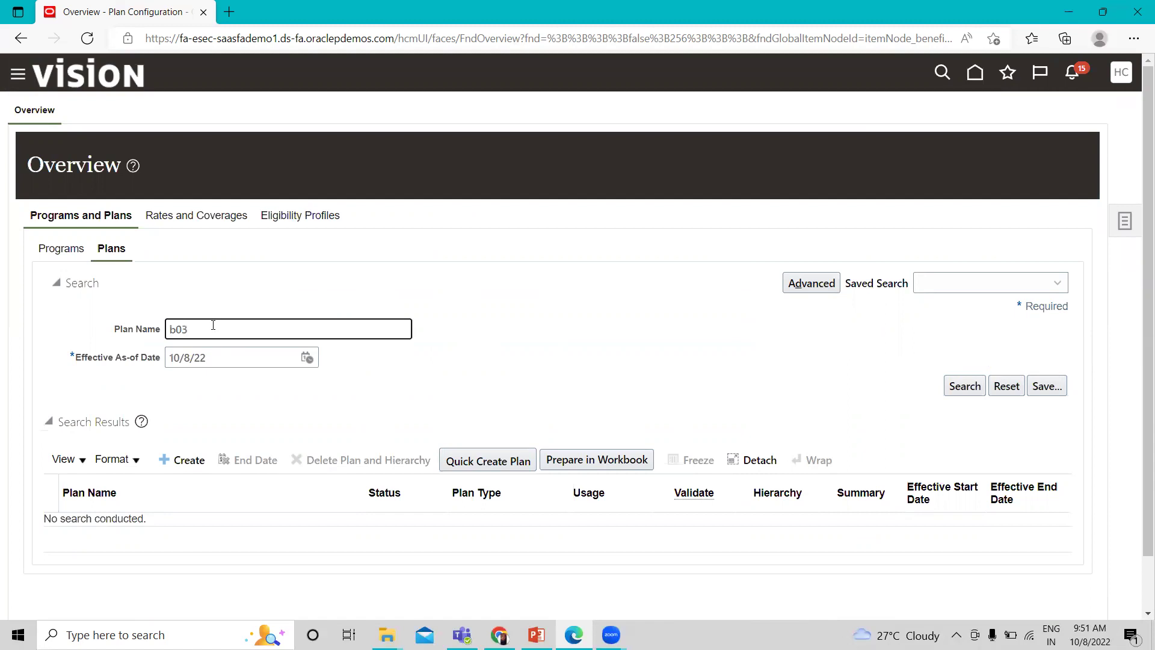
type("b03")
key("Return")
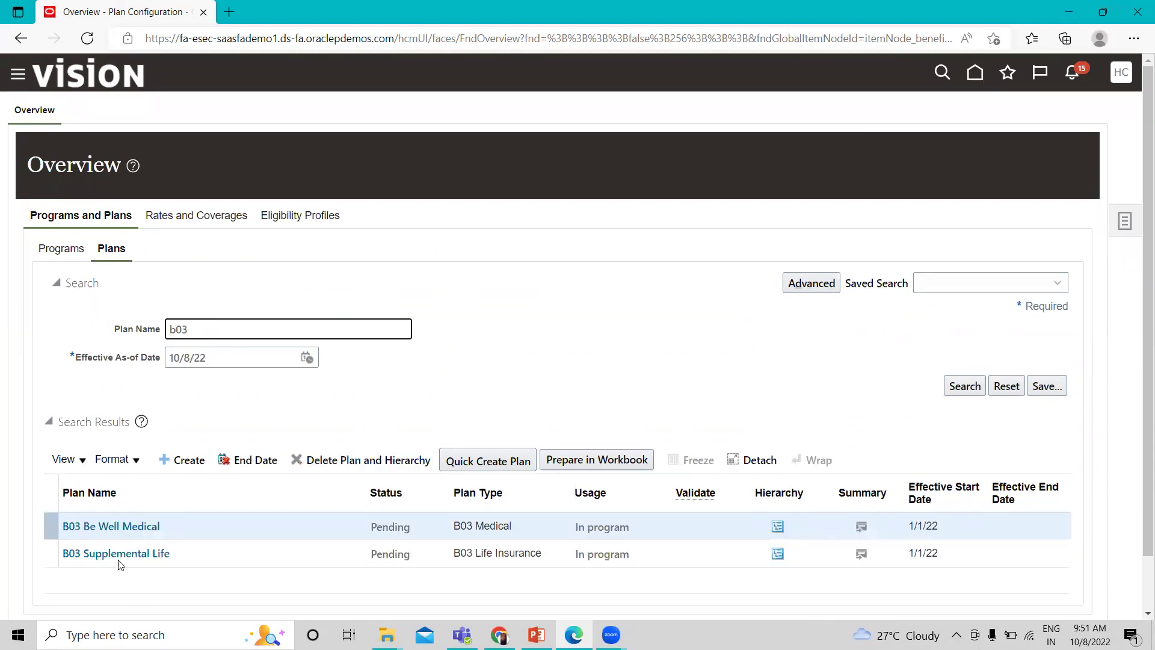